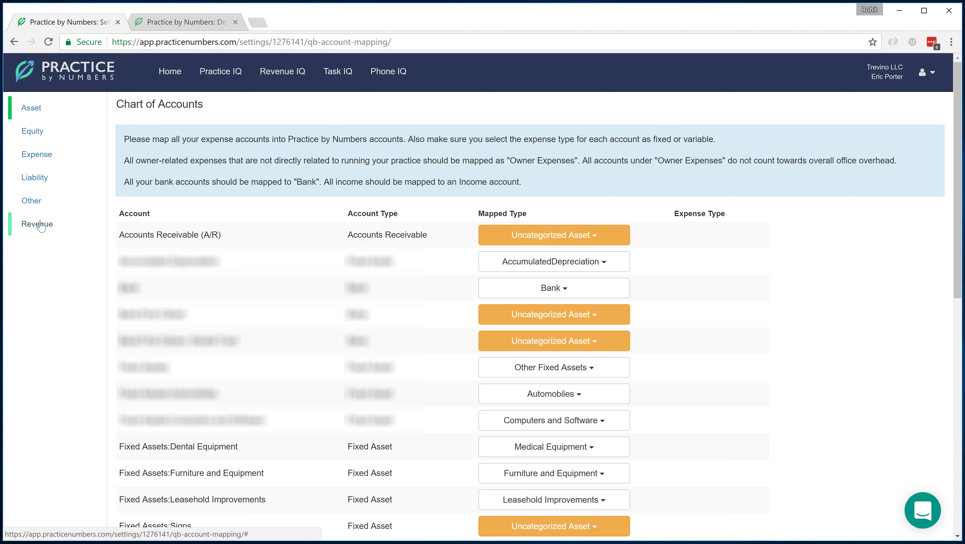
left_click(97, 203)
left_click(48, 225)
left_click(216, 274)
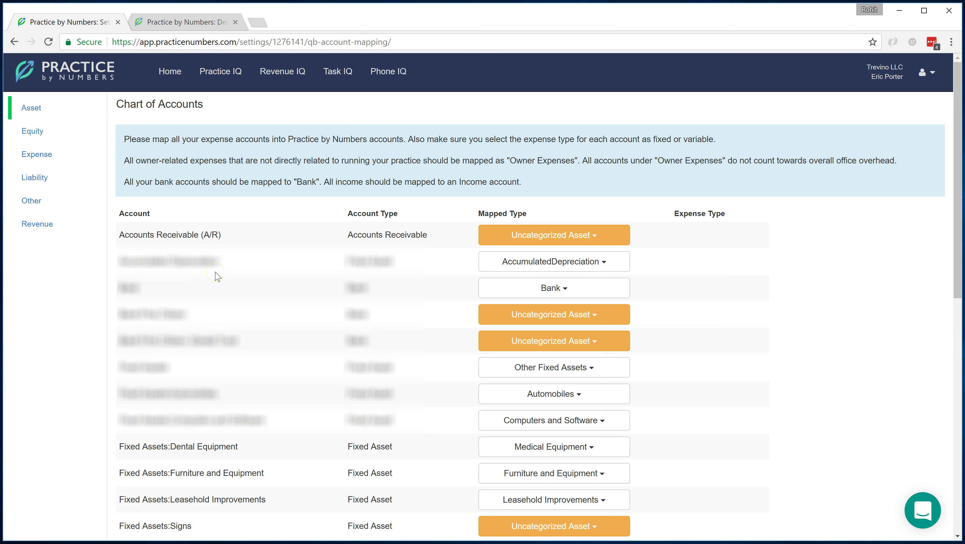
left_click(216, 274)
Step: Map the asset accounts Bank:First Citizen and Bank:First Citizen- Dental Trust to the Bank type
double_click(121, 316)
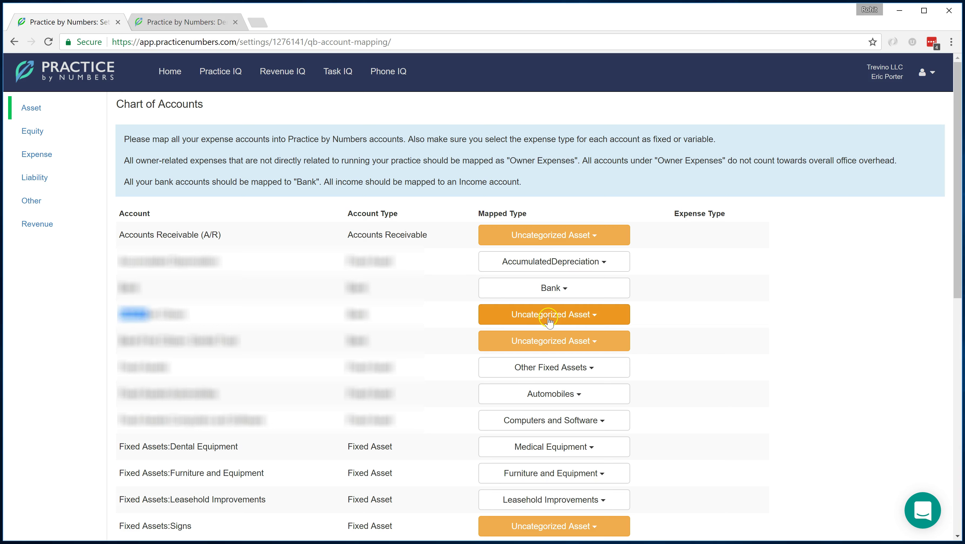
left_click(457, 316)
left_click(555, 314)
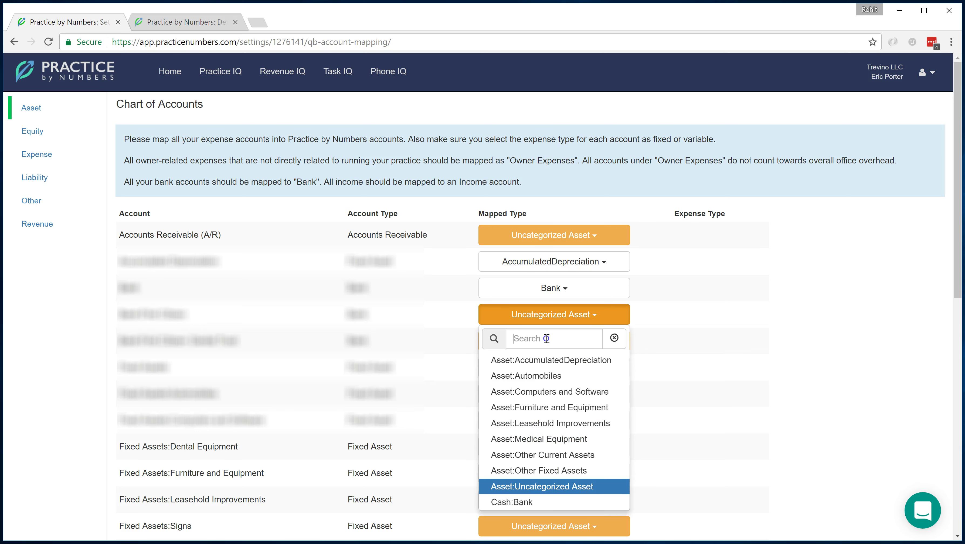
left_click(526, 502)
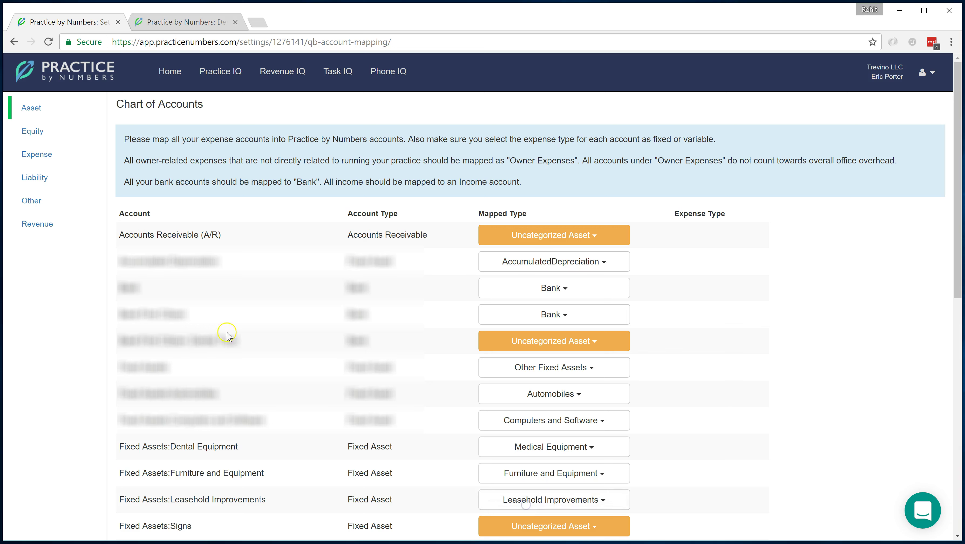
left_click(510, 342)
left_click(534, 529)
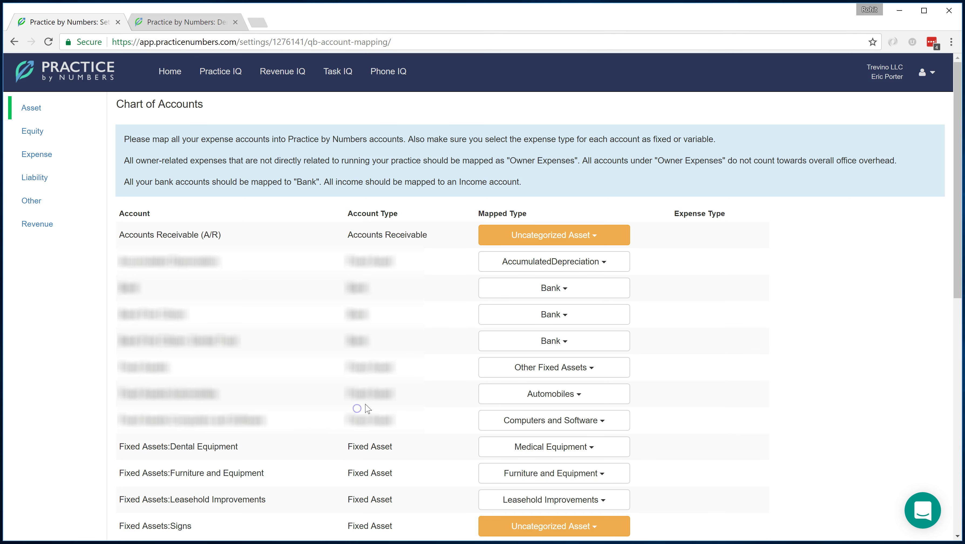
scroll(366, 408, "down", 6)
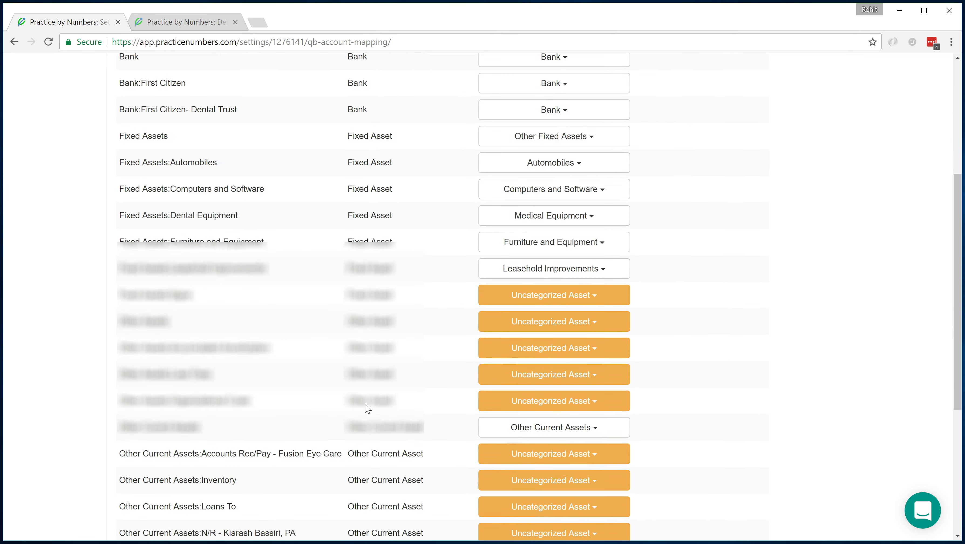
scroll(366, 408, "down", 5)
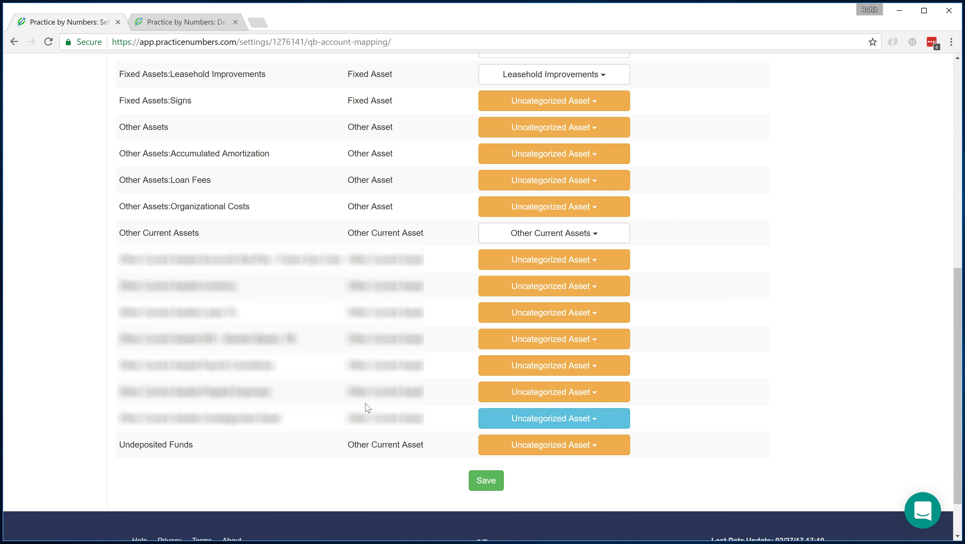
scroll(362, 408, "up", 11)
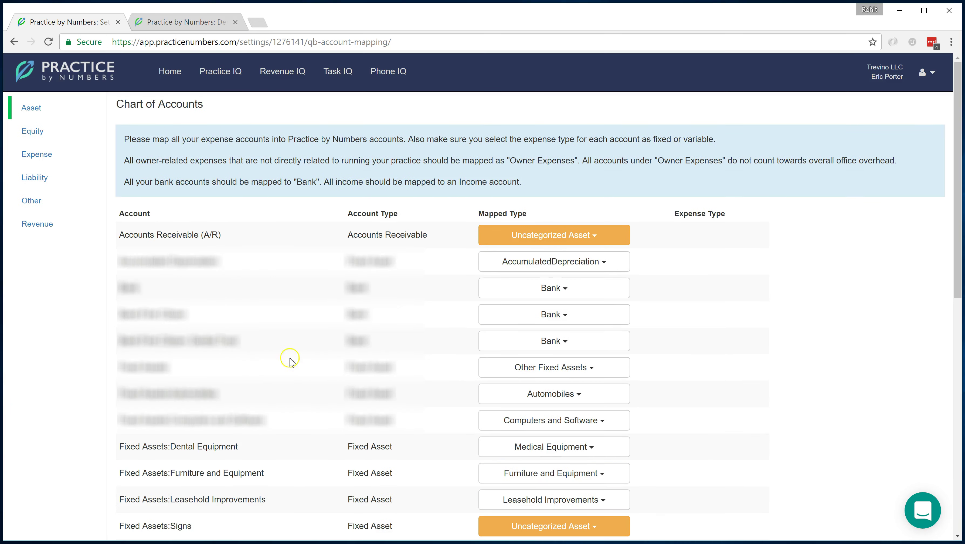
Step: In the Revenue accounts, map Dental Services to Fee for Service Income and Discounts/Refunds Given to Refunds
left_click(40, 229)
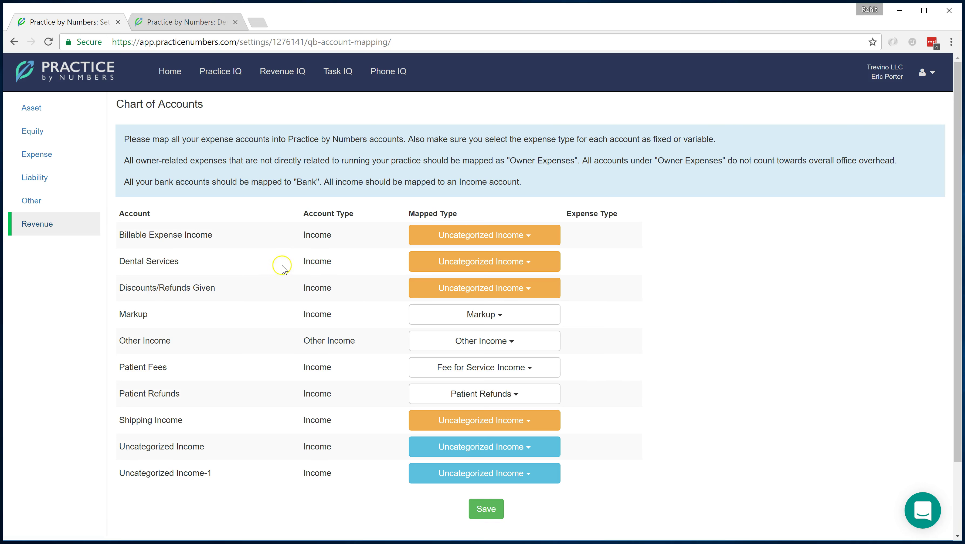
left_click(456, 262)
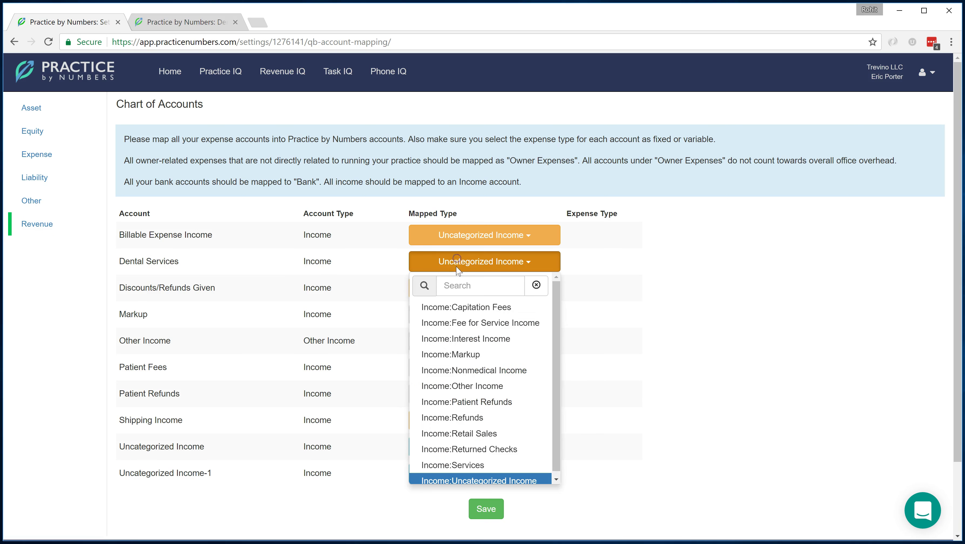
left_click(470, 291)
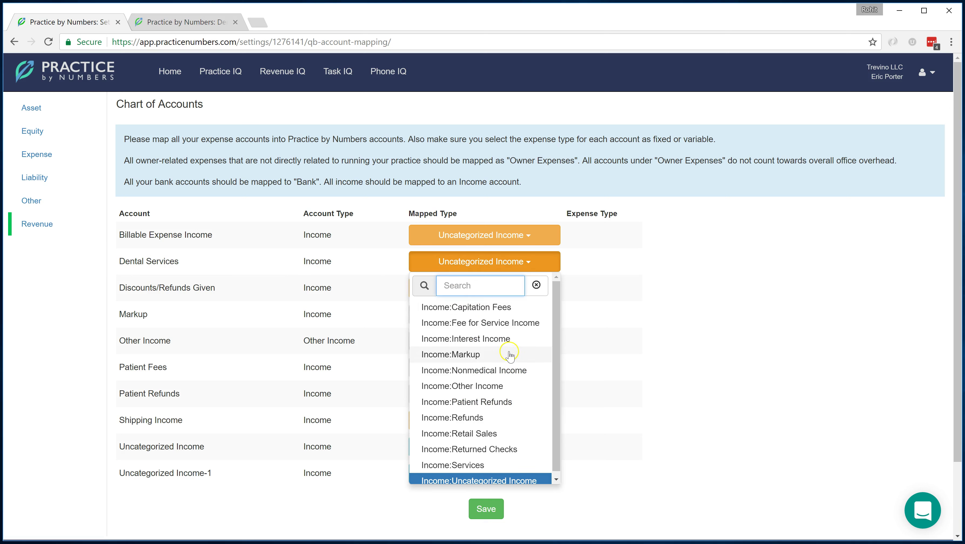
left_click(476, 323)
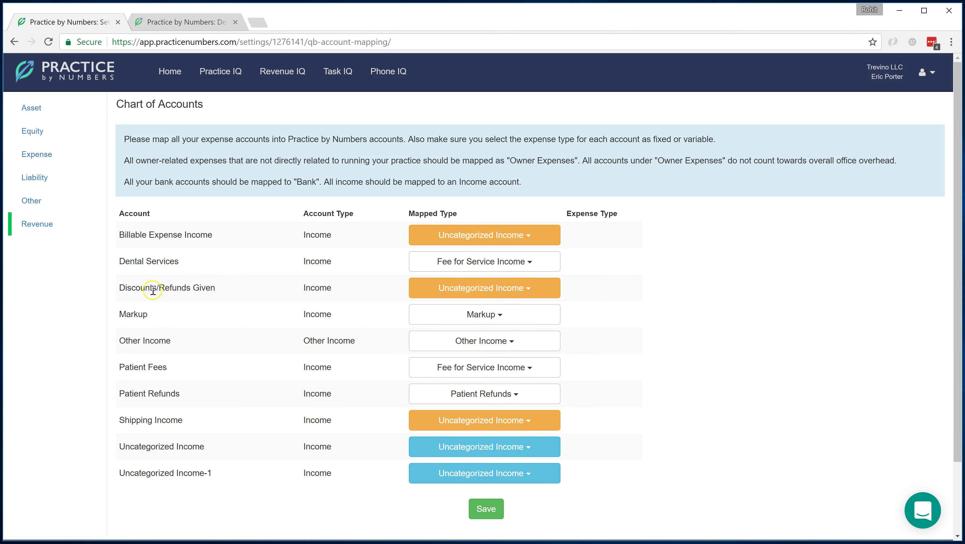
left_click(529, 295)
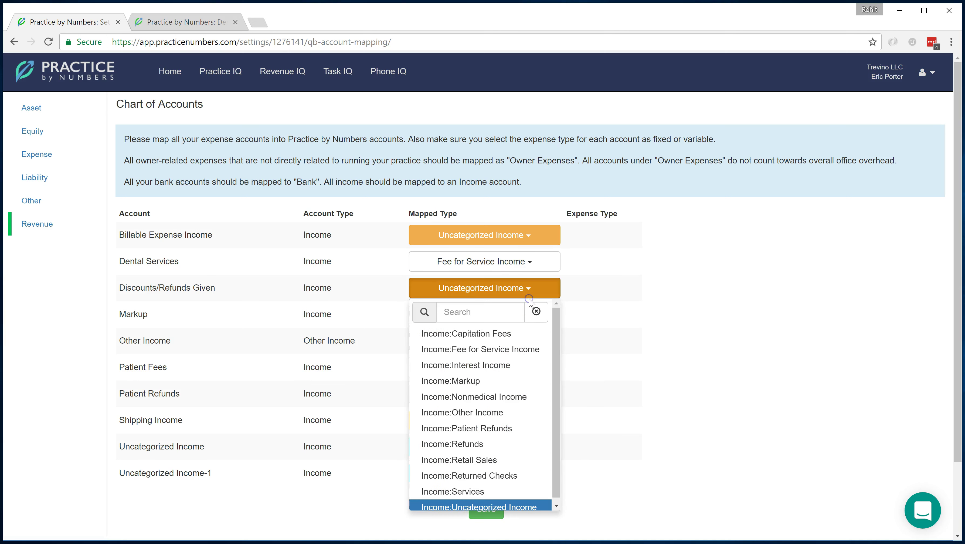
left_click(469, 442)
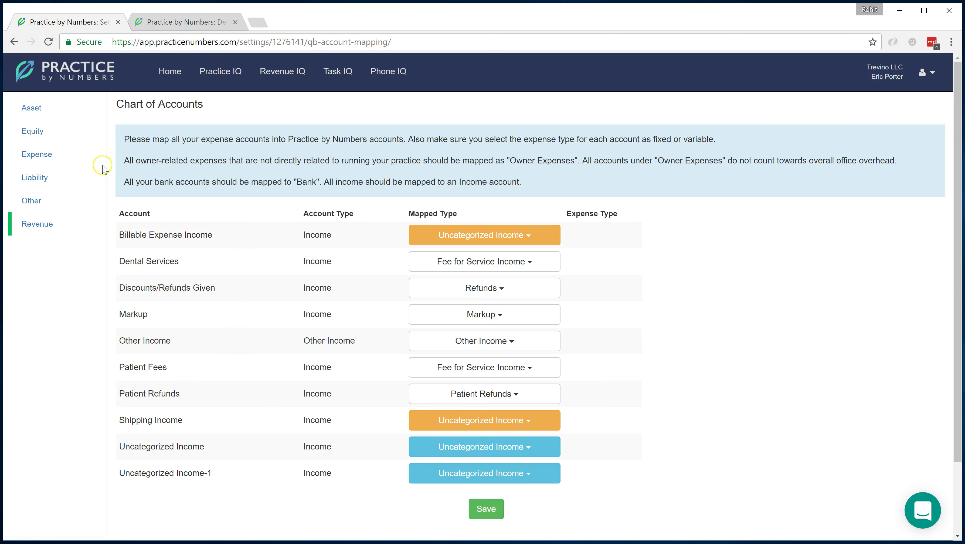
Step: Open the Expense accounts in the chart of accounts mapping
left_click(43, 156)
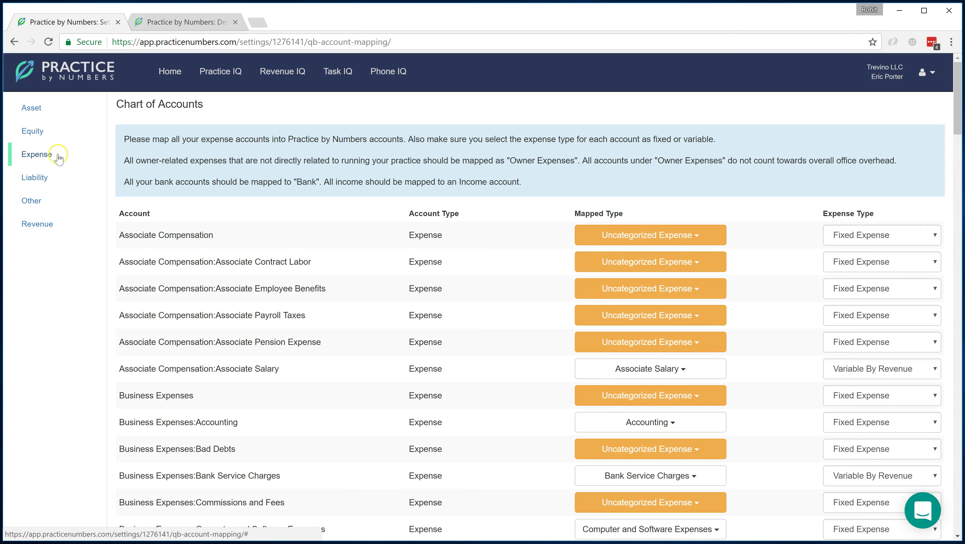
left_click(57, 156)
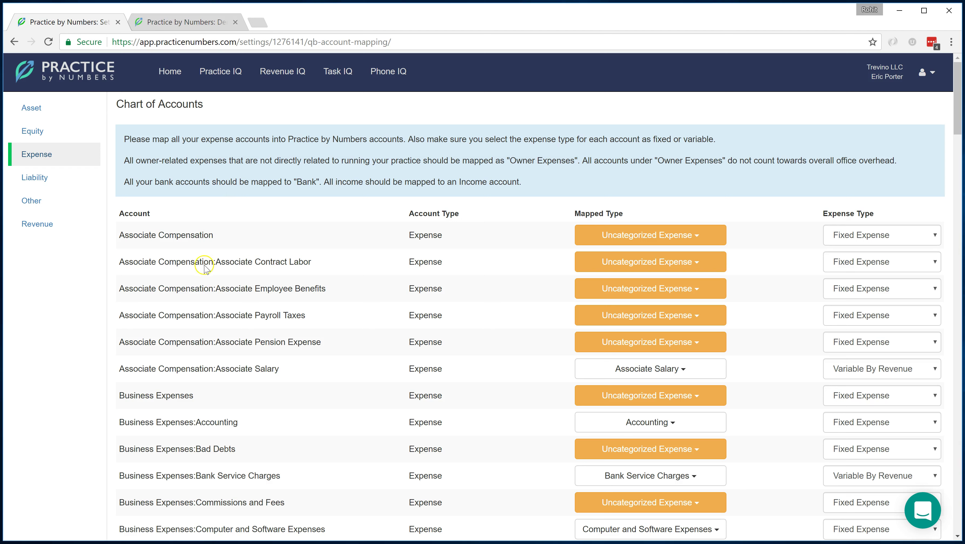
left_click_drag(124, 235, 209, 236)
left_click(208, 239)
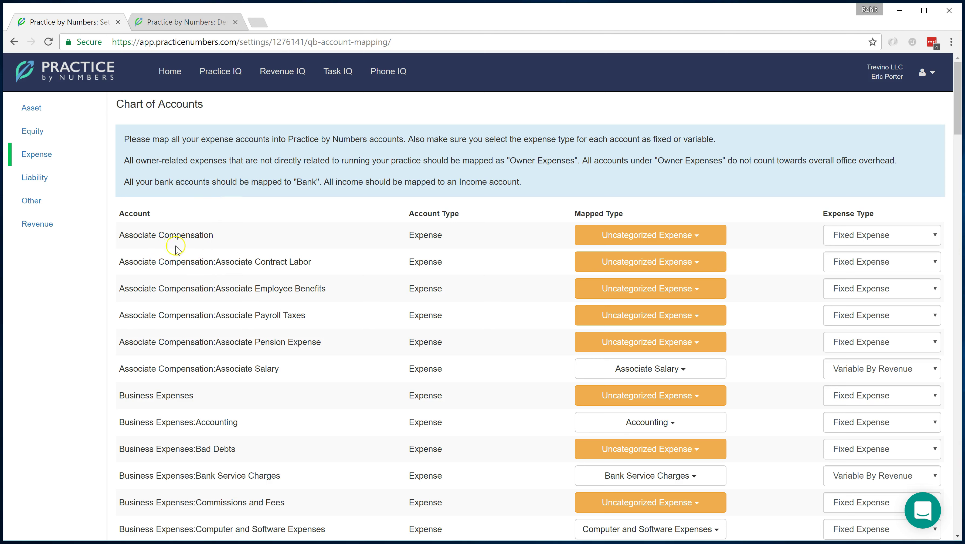
left_click(194, 366)
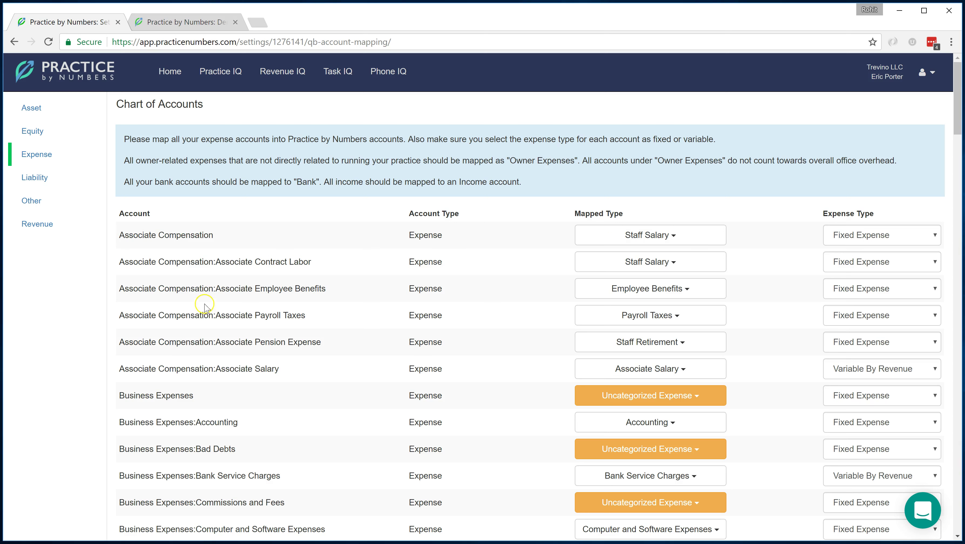
Step: Set the expense type of Associate Compensation and its five sub-accounts to Variable By Hour
left_click_drag(242, 288, 314, 288)
scroll(238, 360, "down", 3)
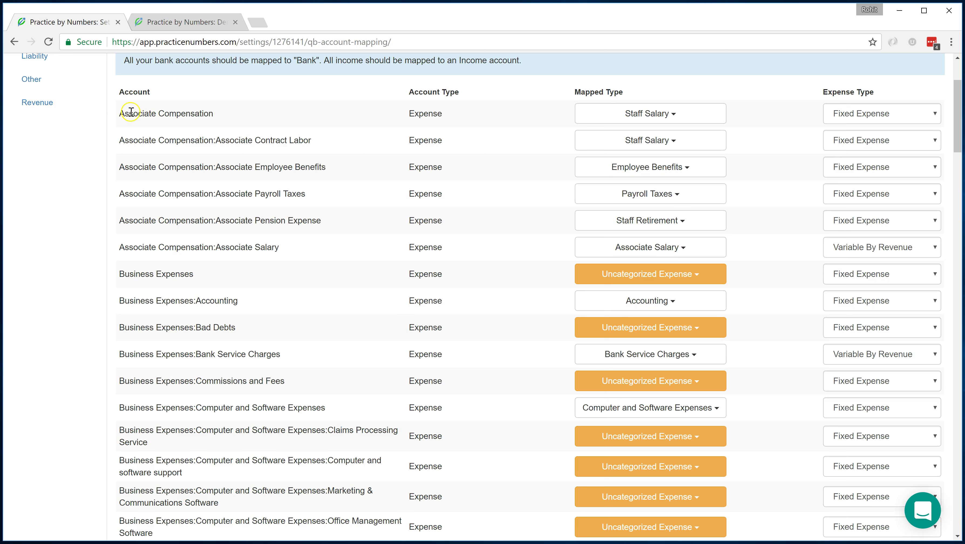
left_click(870, 113)
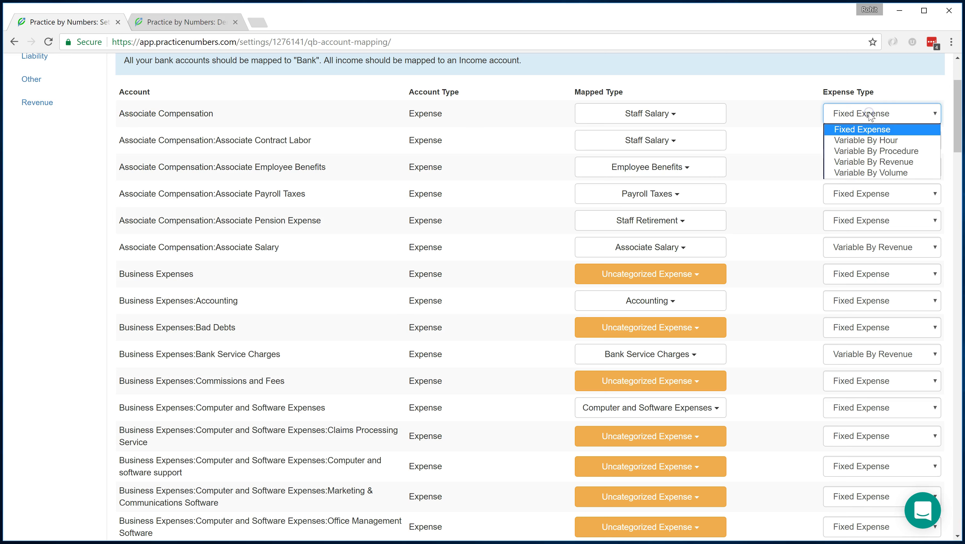
left_click(869, 140)
left_click(867, 140)
left_click(847, 167)
left_click(863, 174)
left_click(864, 193)
left_click(864, 201)
left_click(845, 220)
left_click(843, 220)
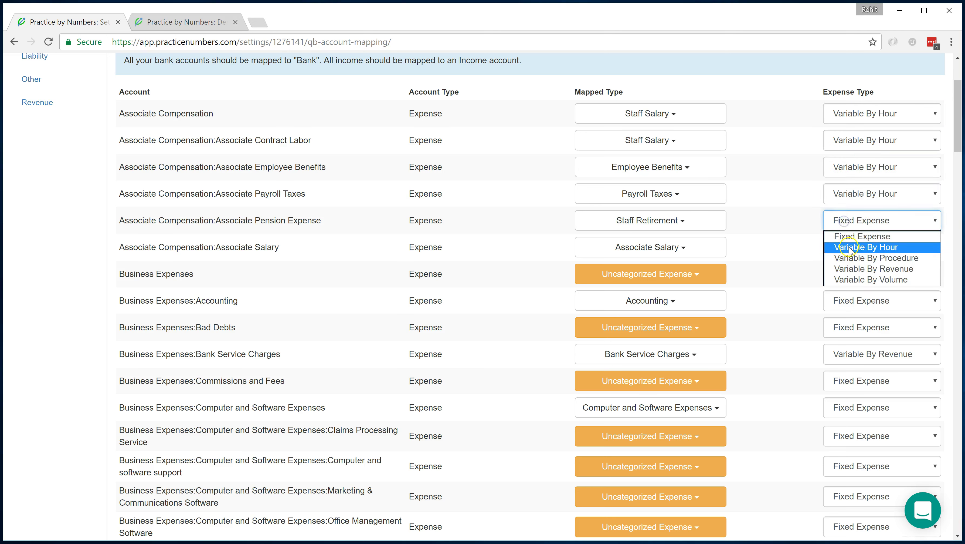
left_click(850, 247)
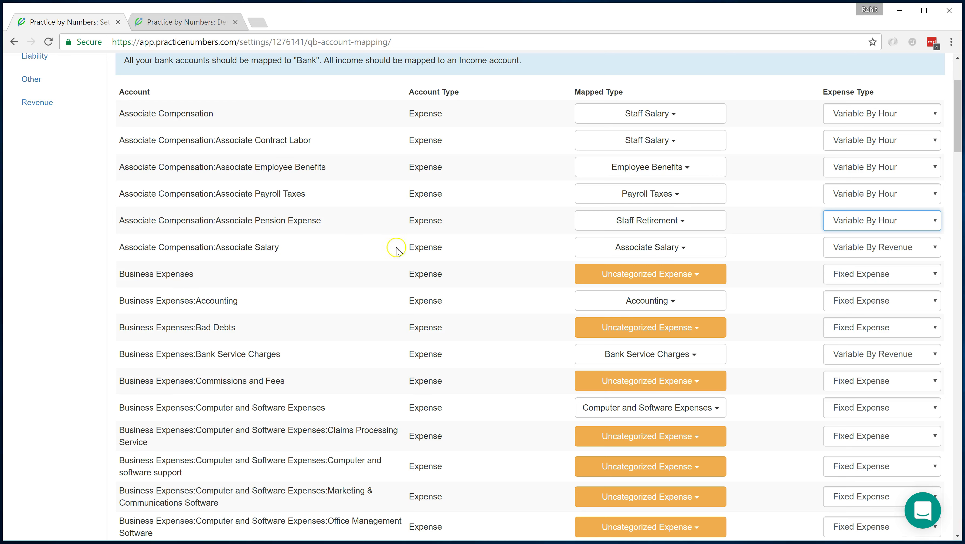
left_click(880, 247)
left_click(884, 274)
left_click(778, 255)
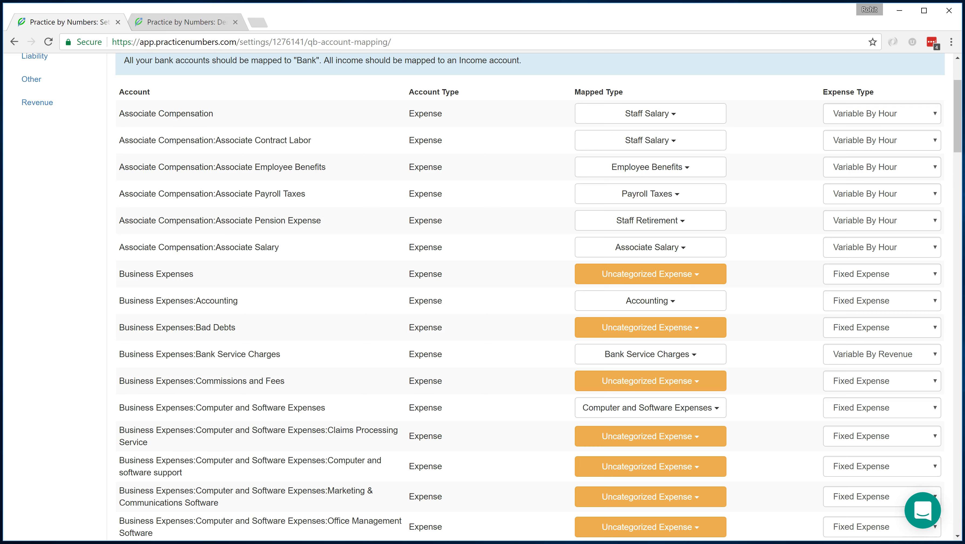
Step: Map the expense account Business Expenses:Commissions and Fees to Professional Fees
scroll(290, 448, "down", 2)
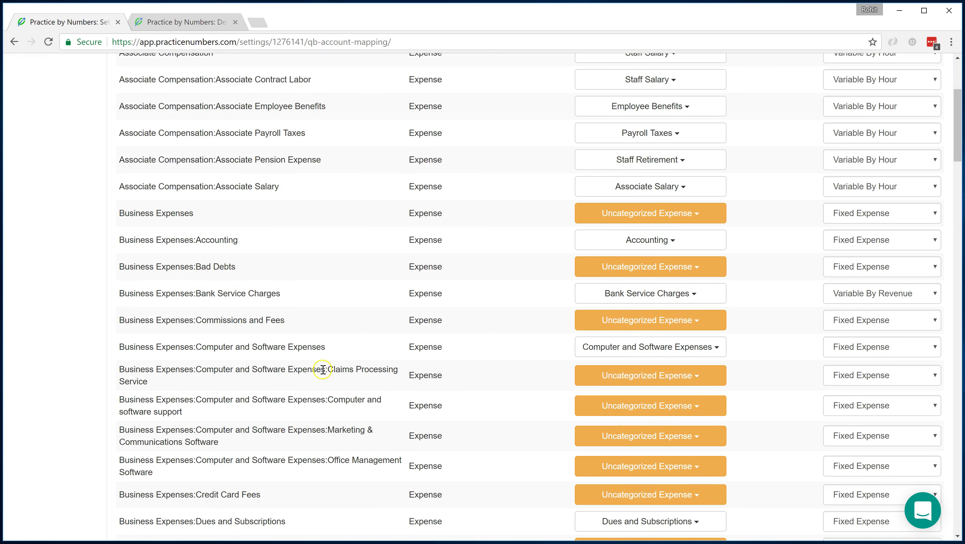
scroll(323, 369, "down", 2)
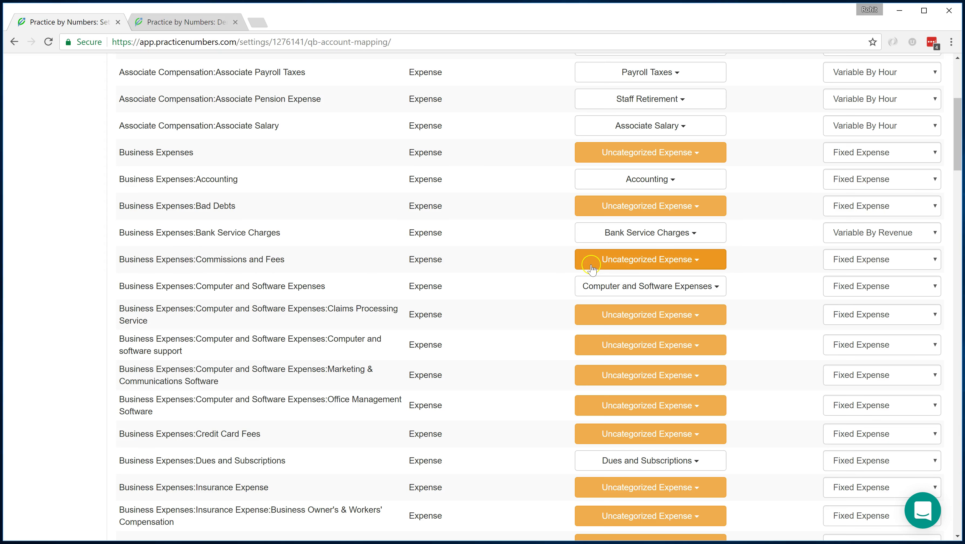
left_click(658, 262)
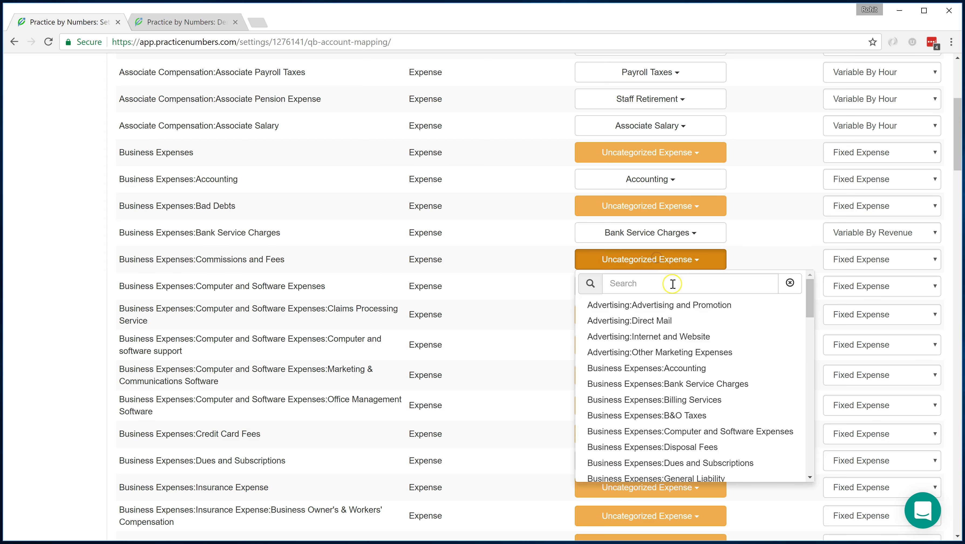
left_click_drag(811, 302, 810, 318)
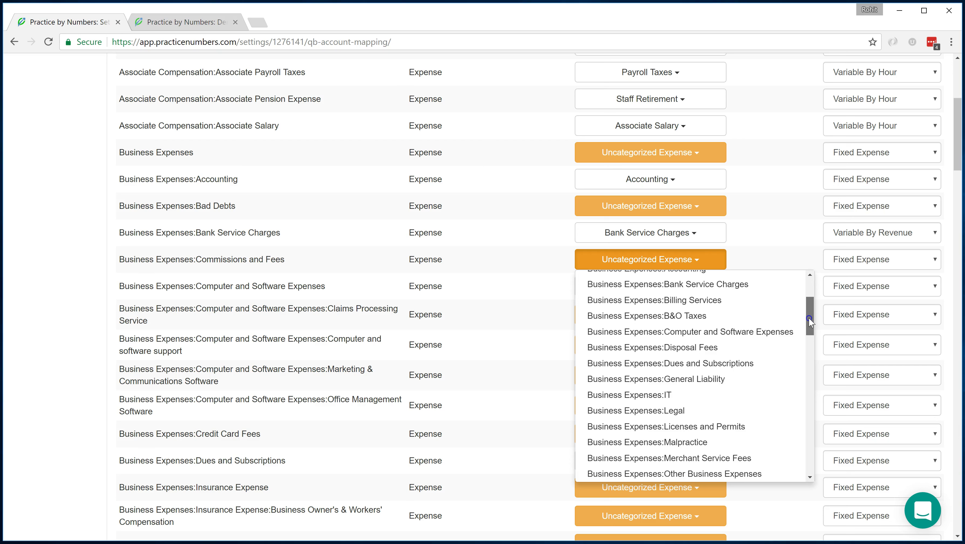
left_click_drag(808, 317, 815, 337)
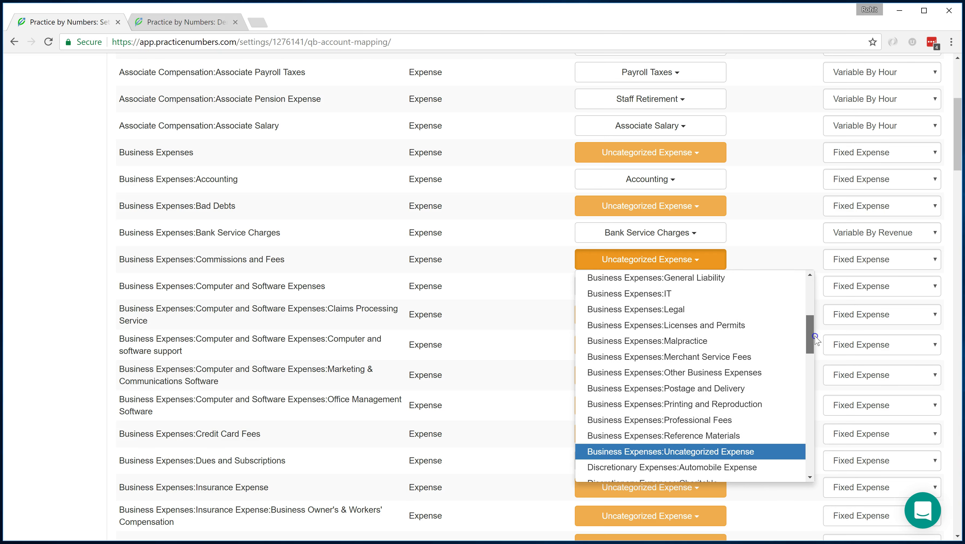
left_click(695, 427)
left_click_drag(408, 263, 463, 268)
left_click(461, 265)
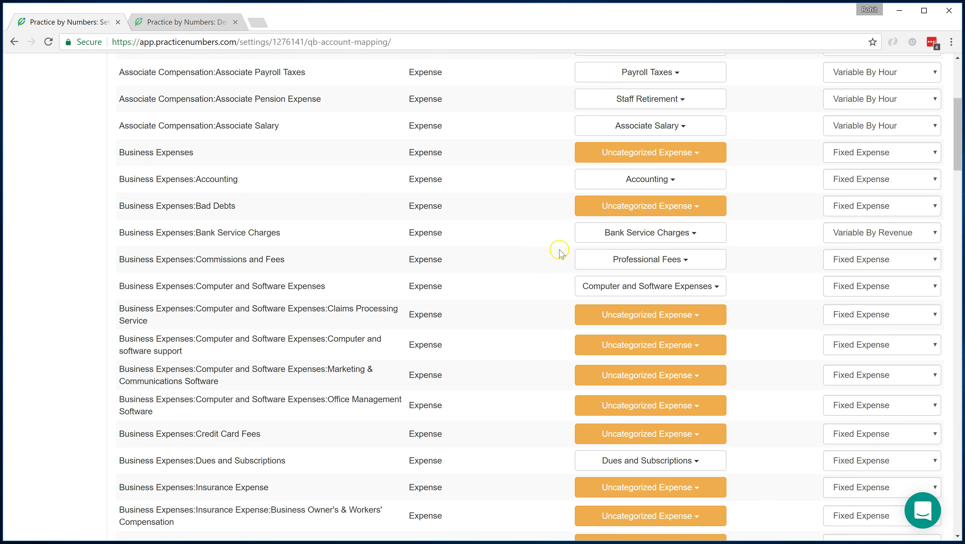
Step: Search the mapped types for "comp" and map the Claims Processing Service expense account to Computer and Software Expenses
scroll(459, 253, "down", 3)
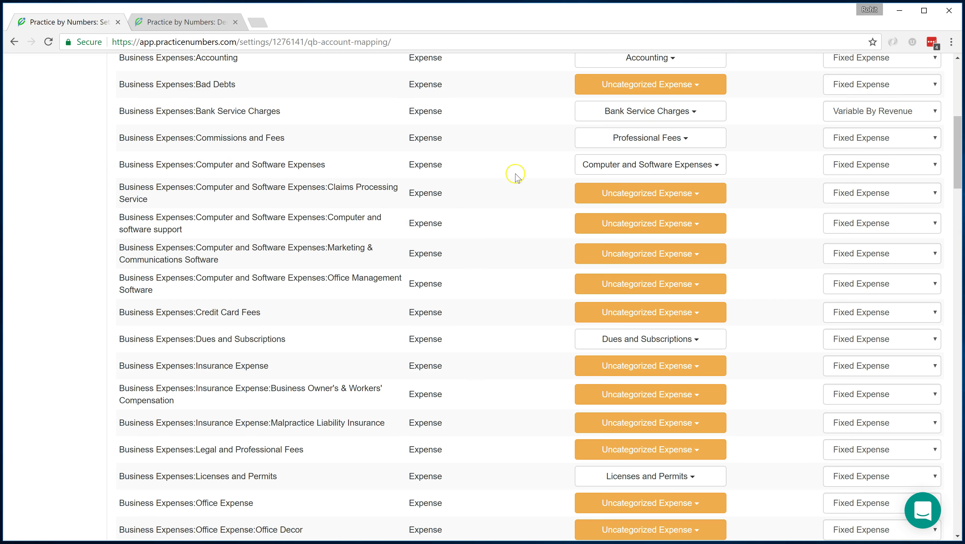
left_click(688, 198)
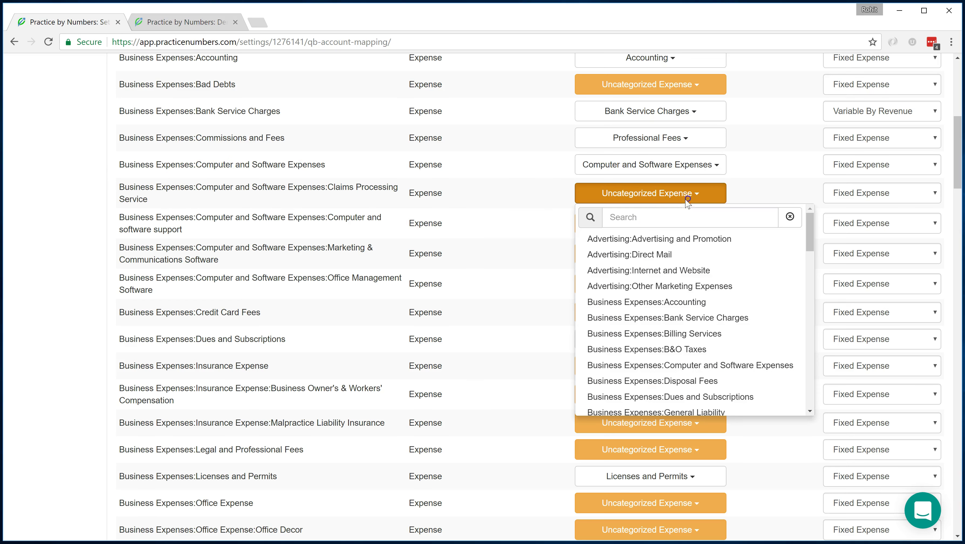
left_click(639, 220)
type("comp")
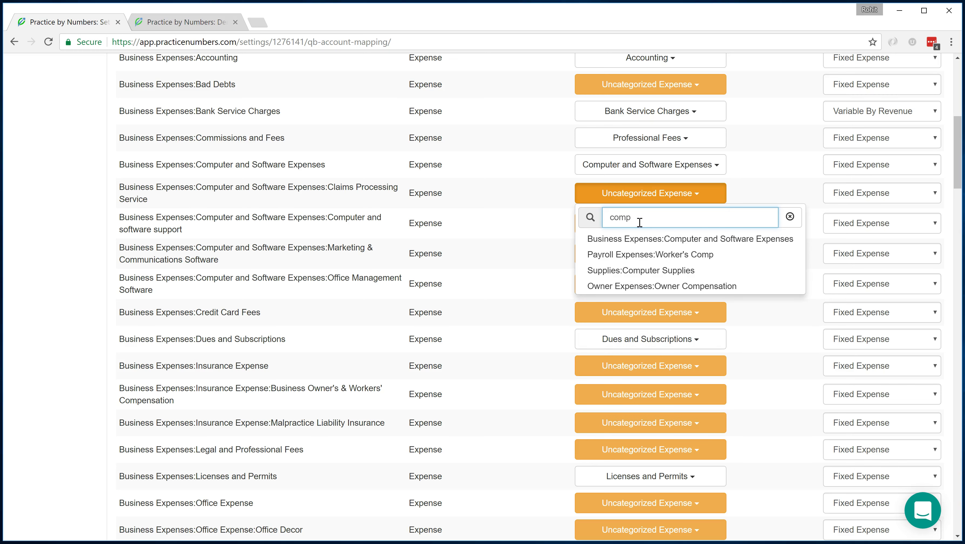
left_click(652, 239)
left_click(652, 227)
left_click(647, 228)
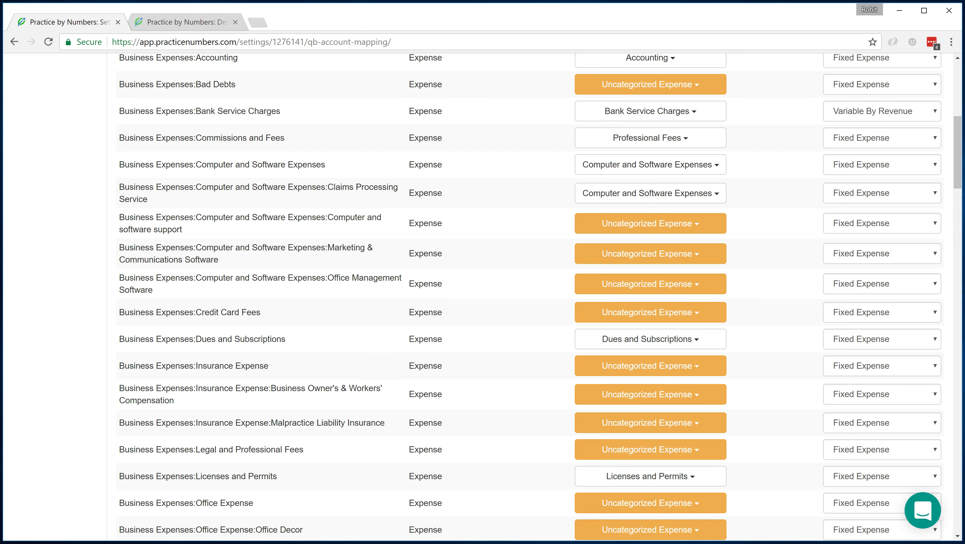
Step: Set the expense type of Business Expenses:Credit Card Fees to Variable By Revenue
scroll(459, 134, "down", 3)
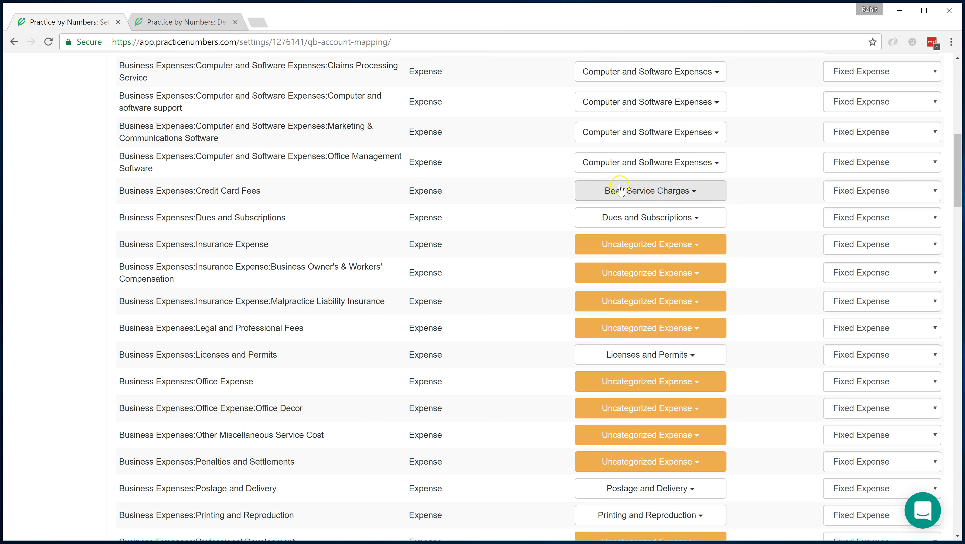
left_click(901, 190)
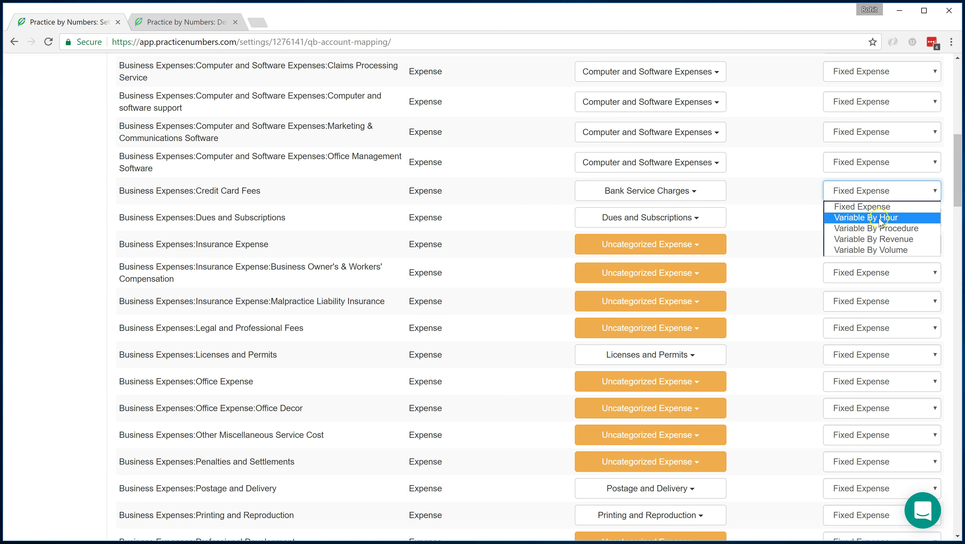
left_click(864, 239)
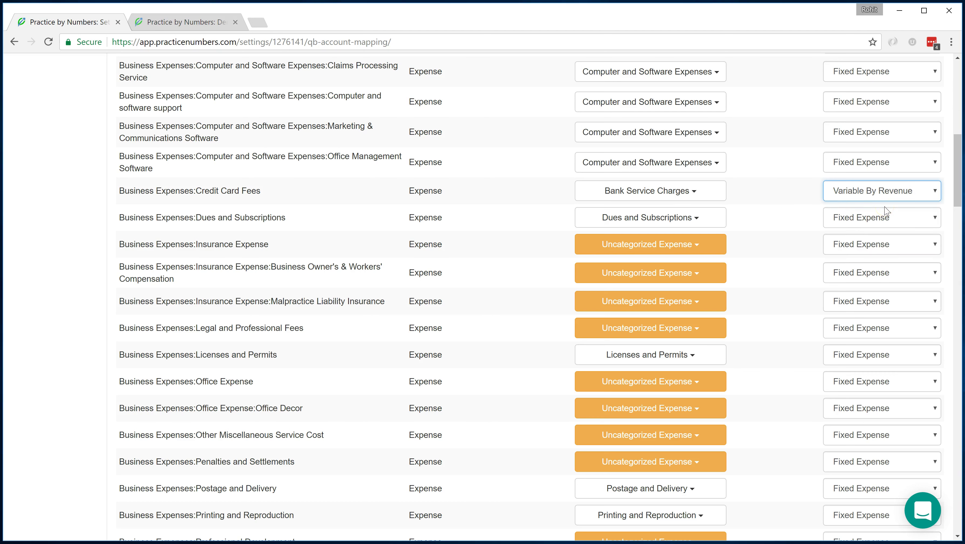
Step: Map the expense account Business Expenses:Insurance Expense to General Liability
left_click(456, 239)
scroll(189, 242, "down", 2)
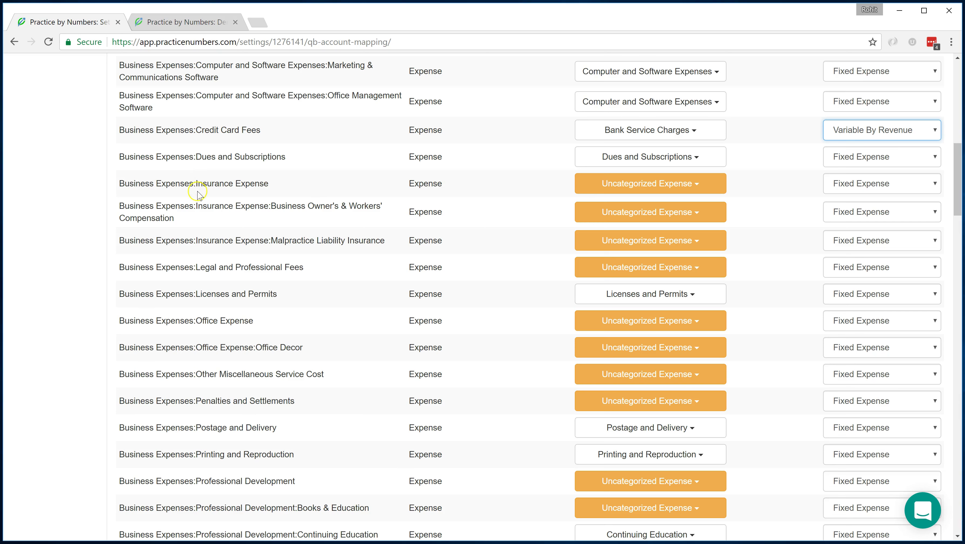
left_click(669, 194)
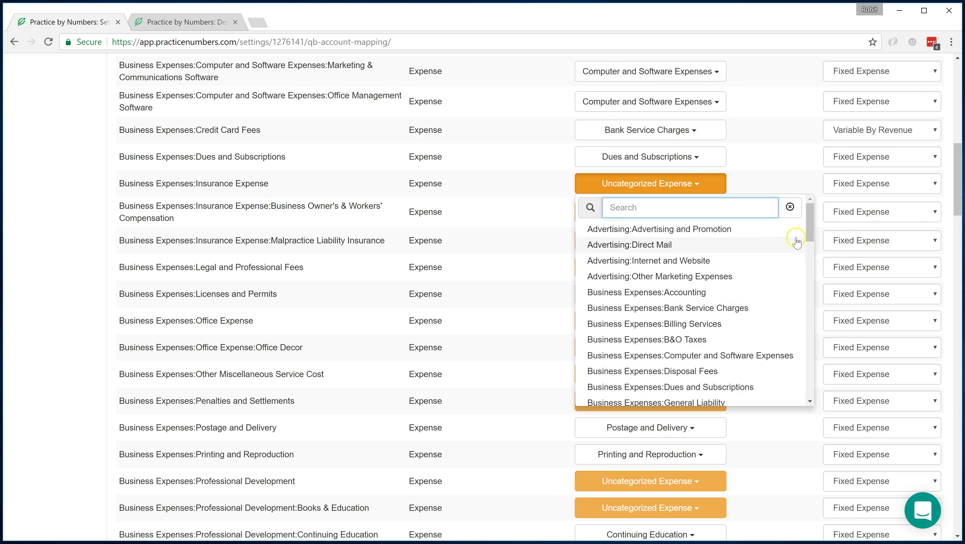
scroll(723, 358, "down", 2)
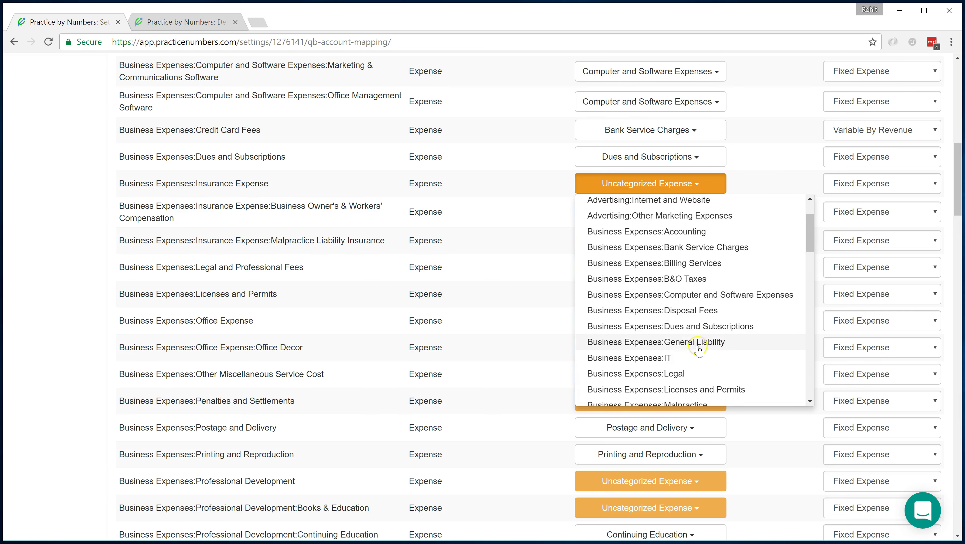
left_click(709, 342)
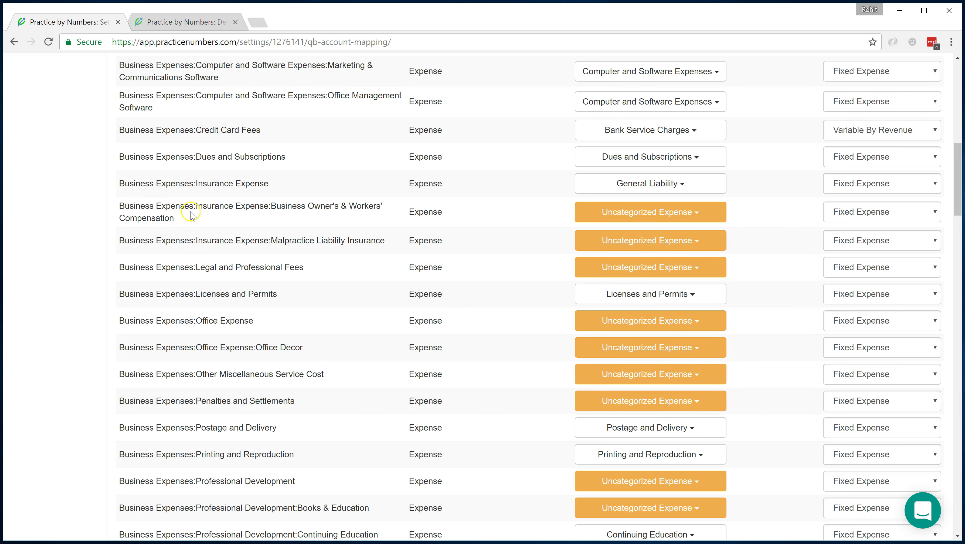
left_click_drag(264, 207, 371, 209)
left_click(371, 210)
left_click(705, 216)
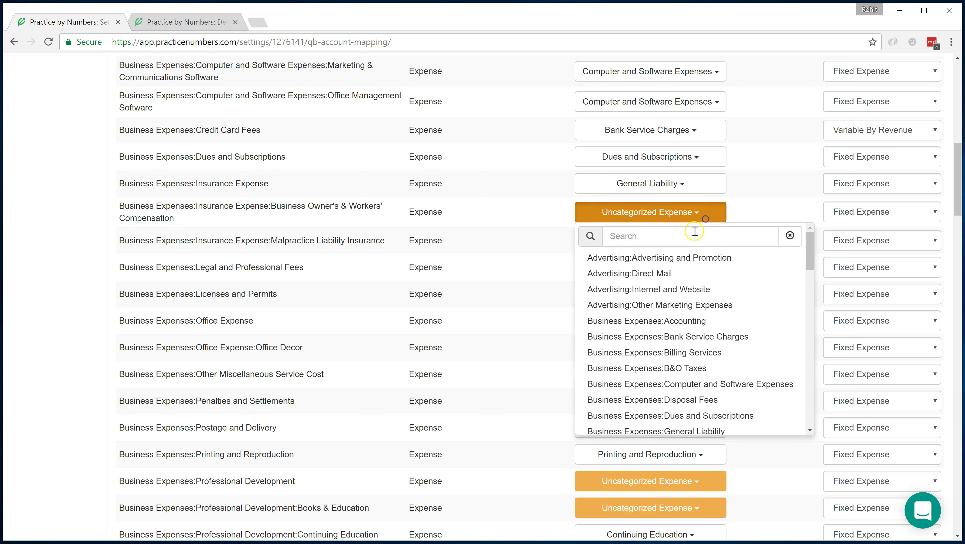
left_click(685, 240)
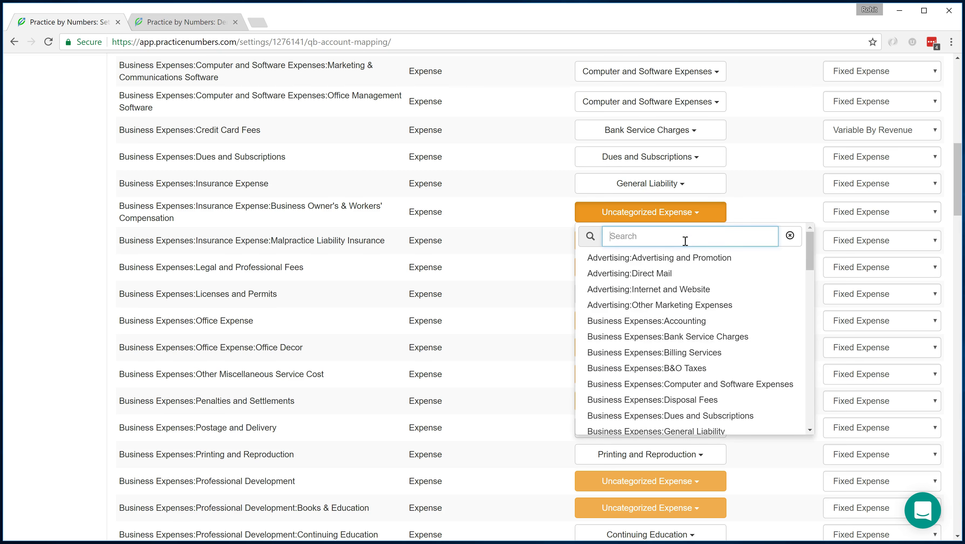
left_click(537, 237)
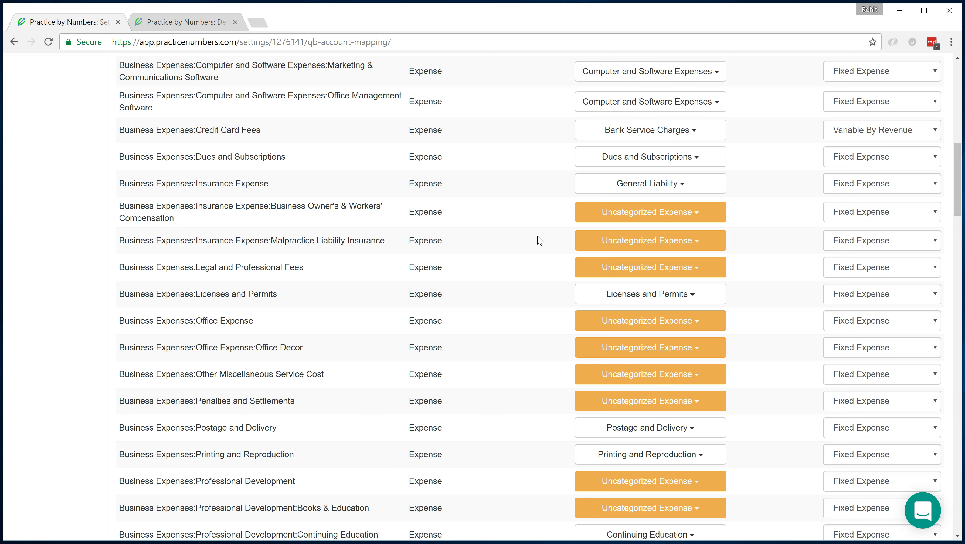
Step: Search the mapped types for "lega" and map Business Expenses:Legal and Professional Fees to Legal
left_click(643, 267)
left_click(637, 293)
left_click(643, 271)
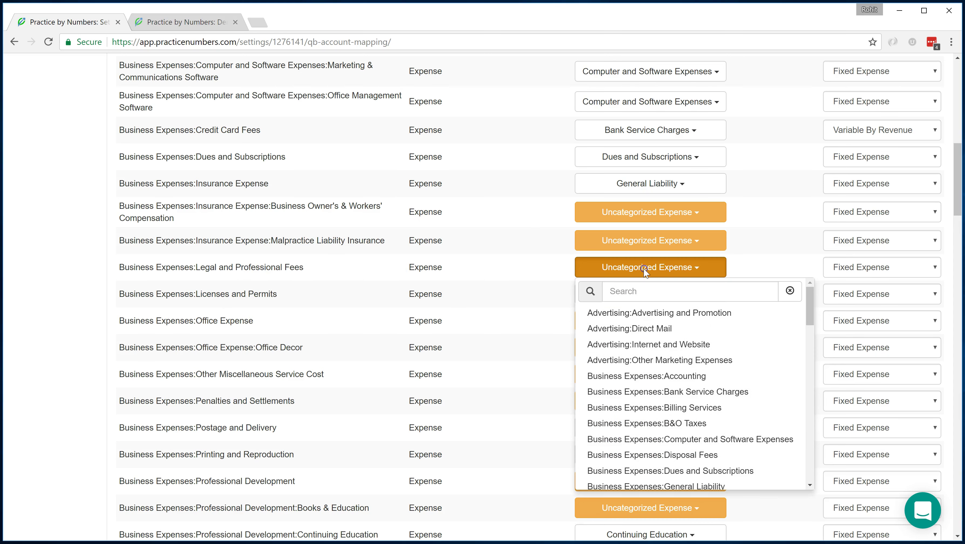
left_click(630, 290)
type("lega")
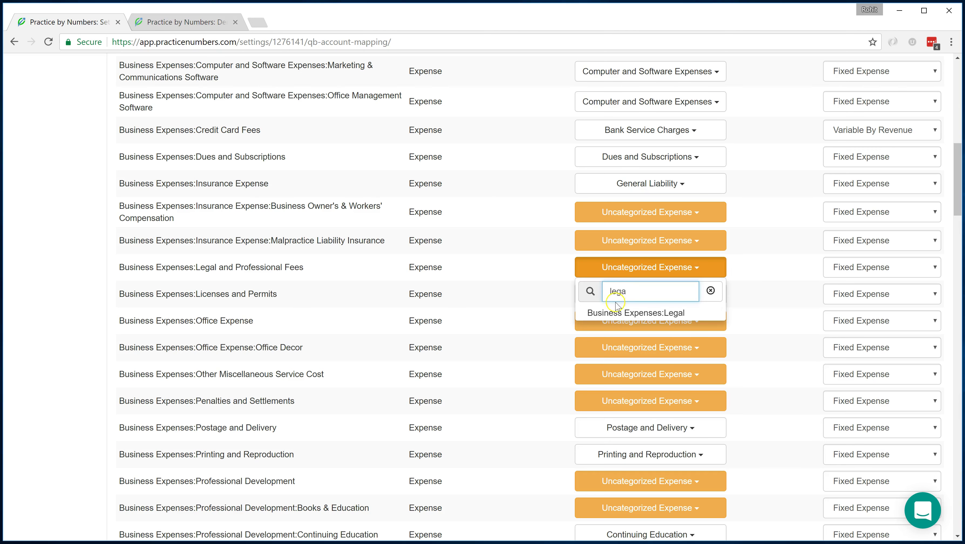
left_click(613, 313)
Step: Map the expense account Business Expenses:Professional Development to Owner Expenses:Continuing Education
scroll(261, 352, "down", 1)
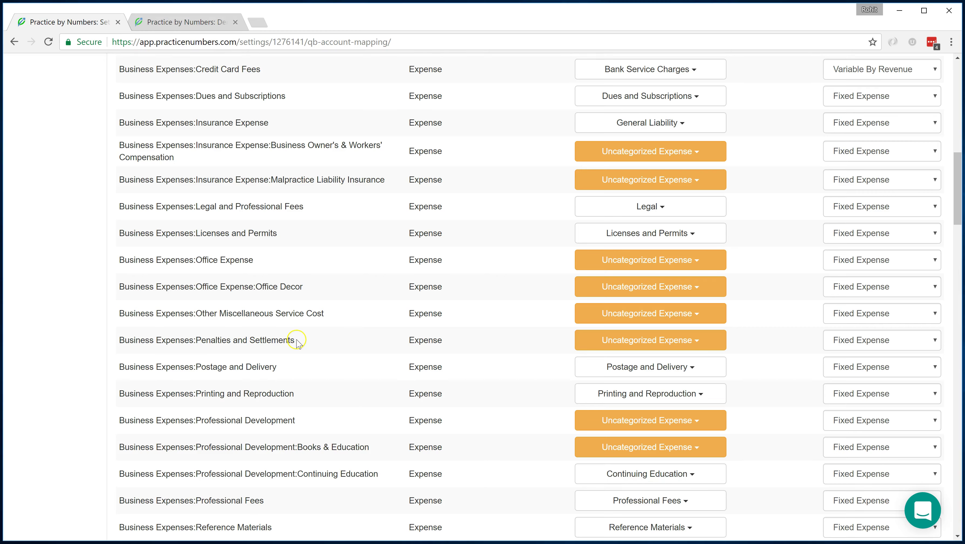
scroll(298, 339, "down", 2)
scroll(300, 335, "down", 2)
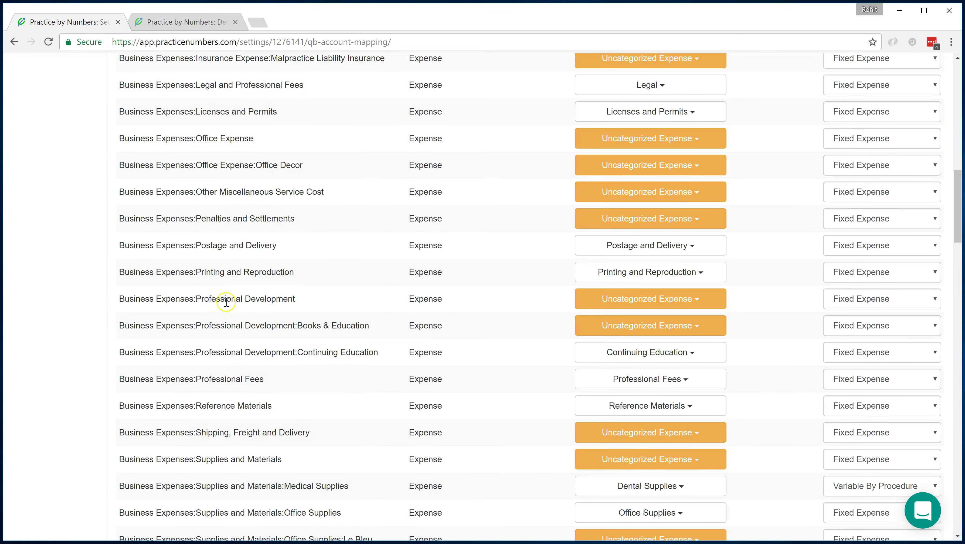
left_click_drag(229, 300, 319, 300)
left_click(319, 301)
left_click(647, 297)
left_click_drag(806, 337, 808, 489)
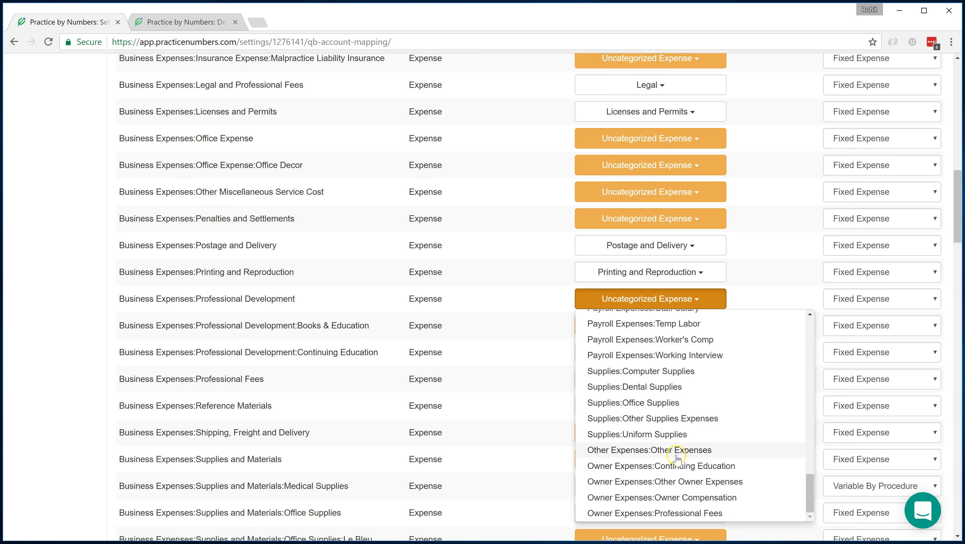
left_click(693, 471)
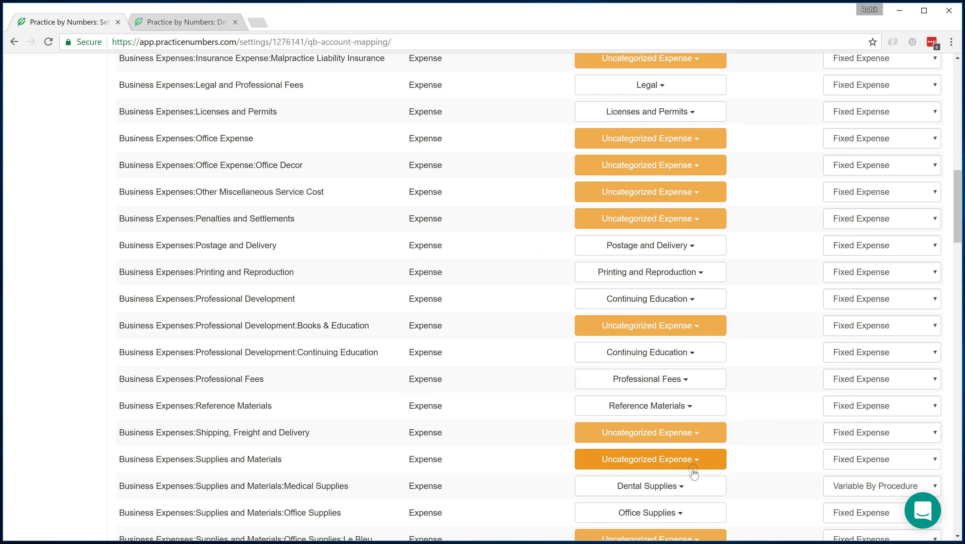
Step: Map the Books & Education sub-account of Professional Development to Owner Expenses:Continuing Education
left_click(275, 369)
scroll(275, 369, "down", 2)
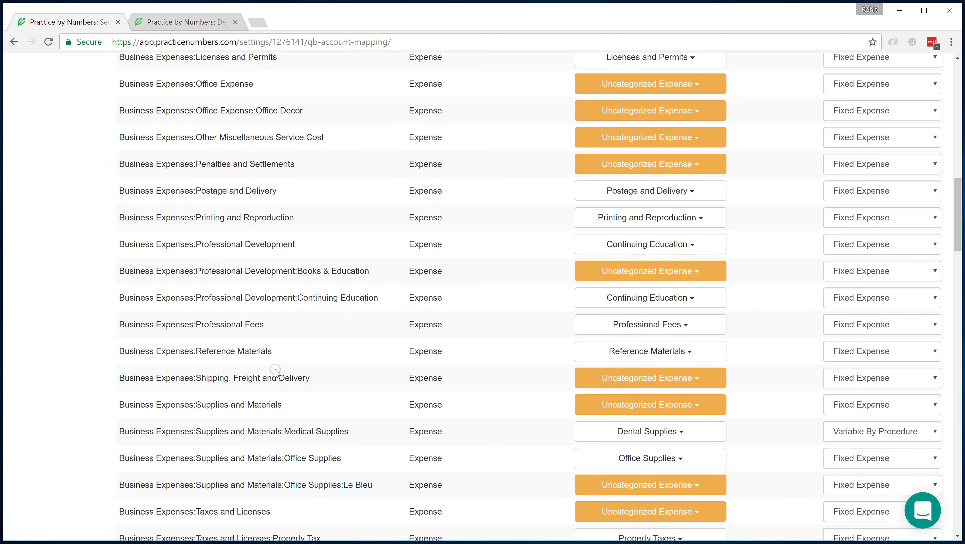
left_click(657, 266)
scroll(704, 381, "down", 15)
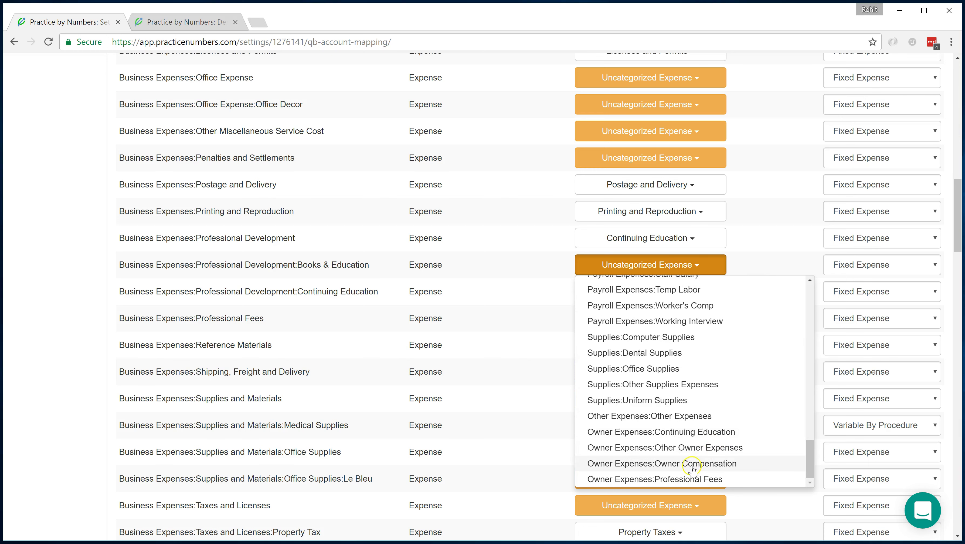
left_click(692, 431)
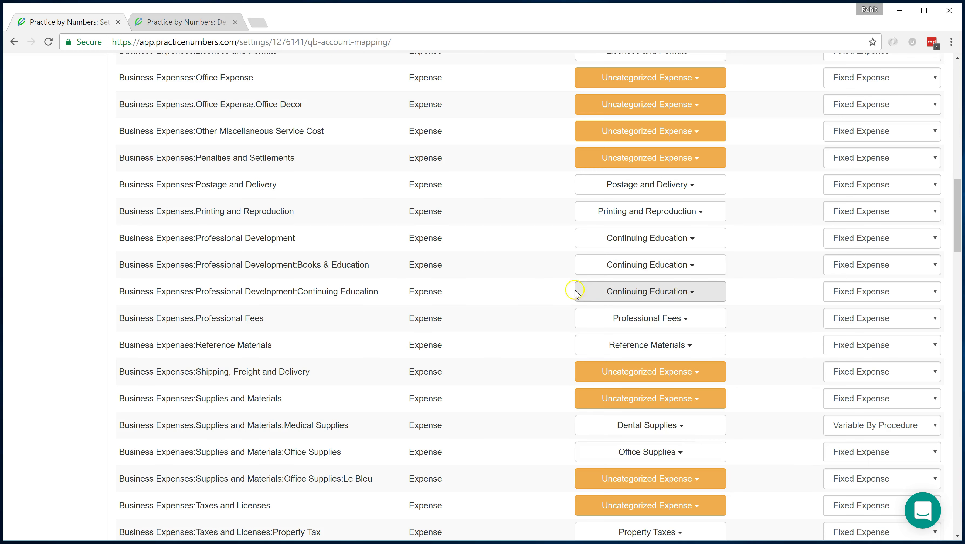
Step: Search the mapped types for "post" and map Business Expenses:Shipping, Freight and Delivery to Postage and Delivery
scroll(430, 301, "down", 1)
scroll(430, 301, "down", 2)
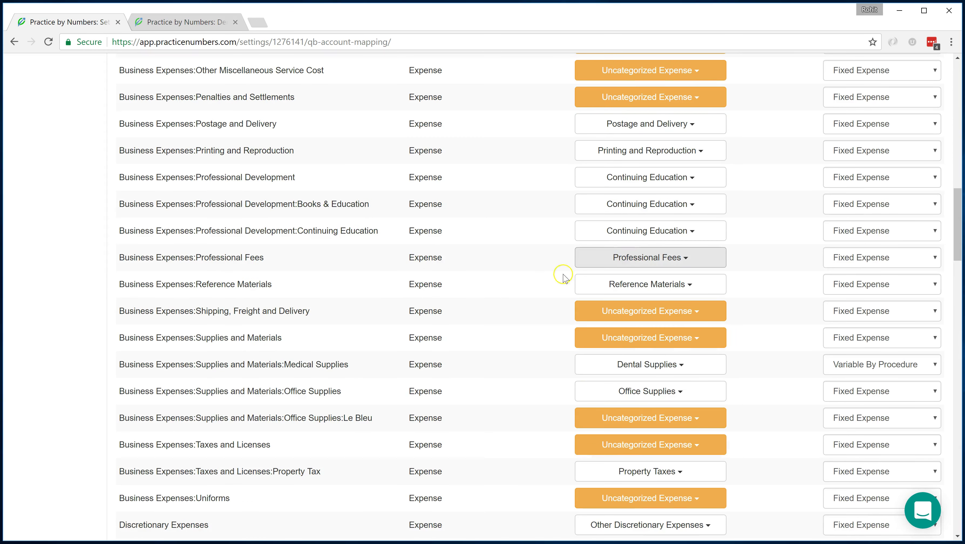
scroll(479, 317, "down", 3)
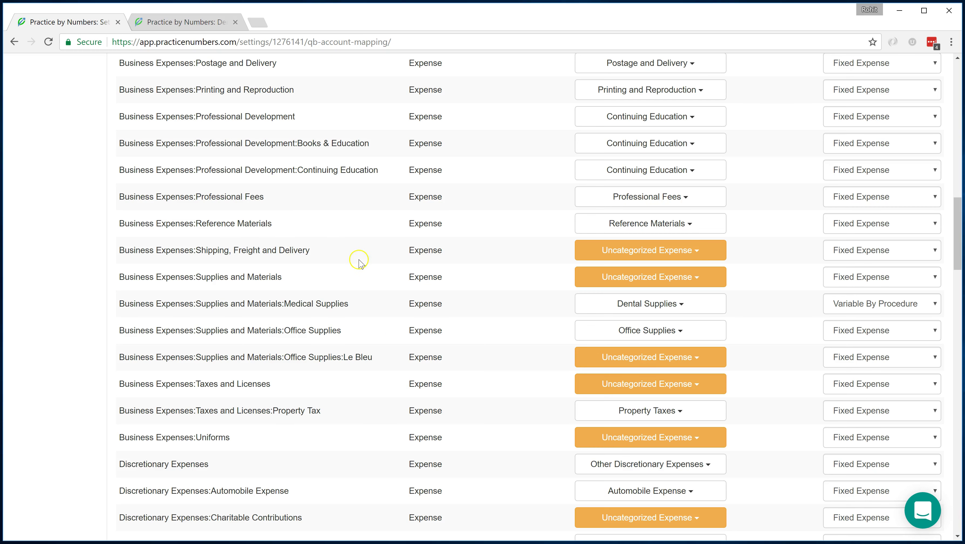
scroll(359, 263, "down", 3)
left_click_drag(194, 190, 245, 187)
left_click(244, 185)
left_click(658, 189)
left_click(647, 212)
type("post")
left_click(653, 233)
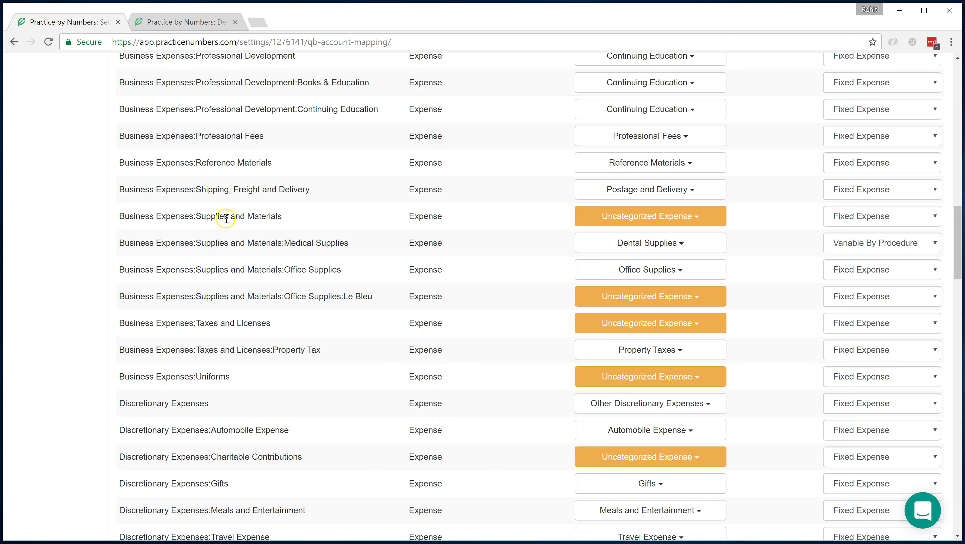
Step: Search the mapped types for "supp" and map Business Expenses:Supplies and Materials to Office Supplies
left_click(610, 214)
left_click(627, 244)
type("su")
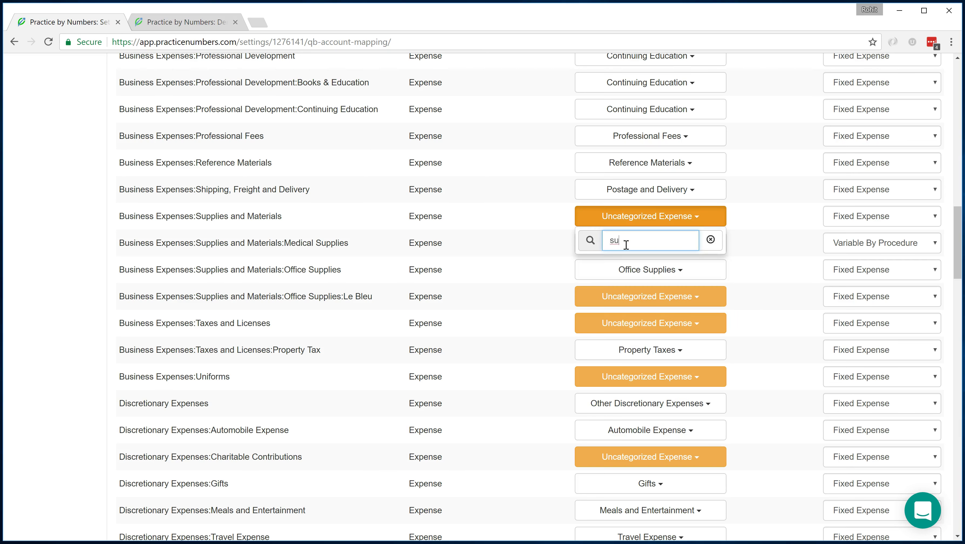
type("[[pp")
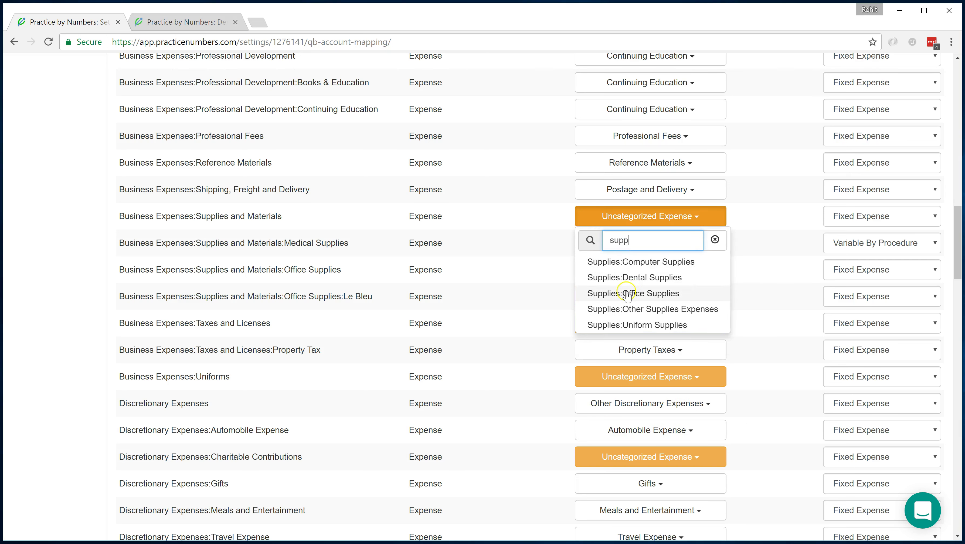
left_click(628, 294)
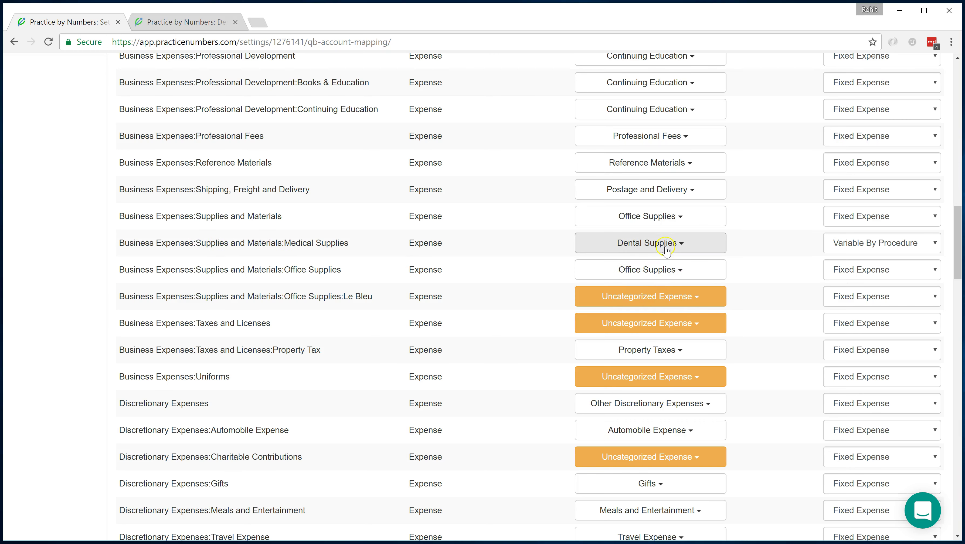
Step: Search the mapped types for "supp" and map the Office Supplies:Le Bleu expense account to Office Supplies
scroll(655, 259, "down", 2)
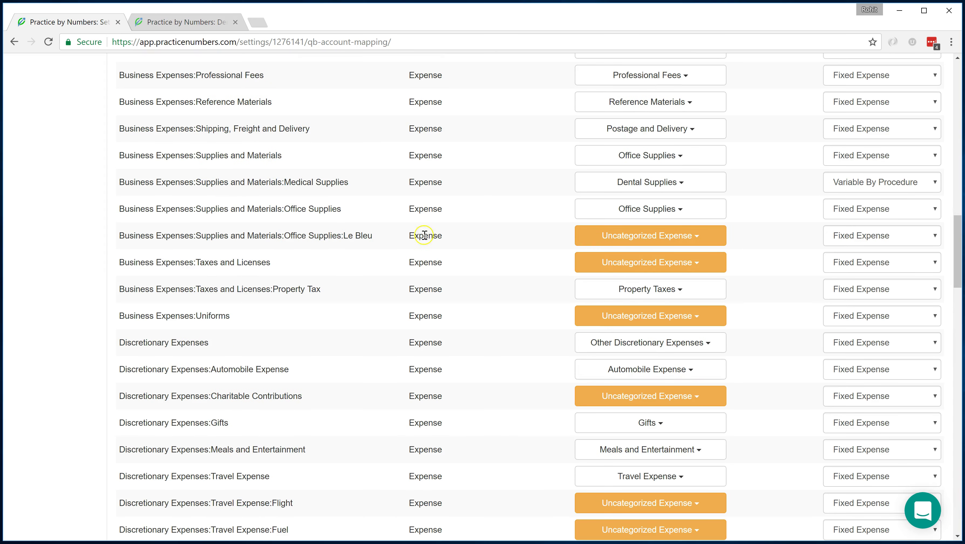
left_click(583, 240)
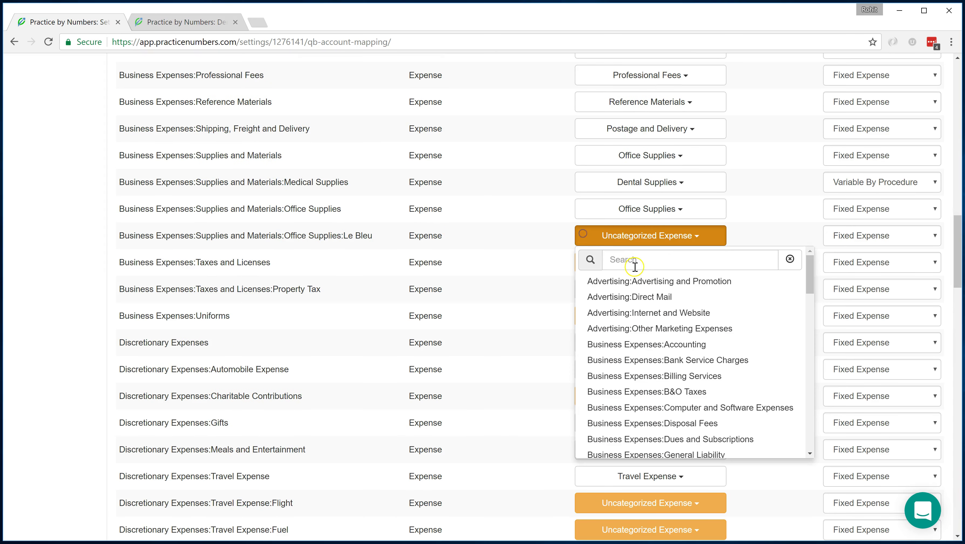
type("supp")
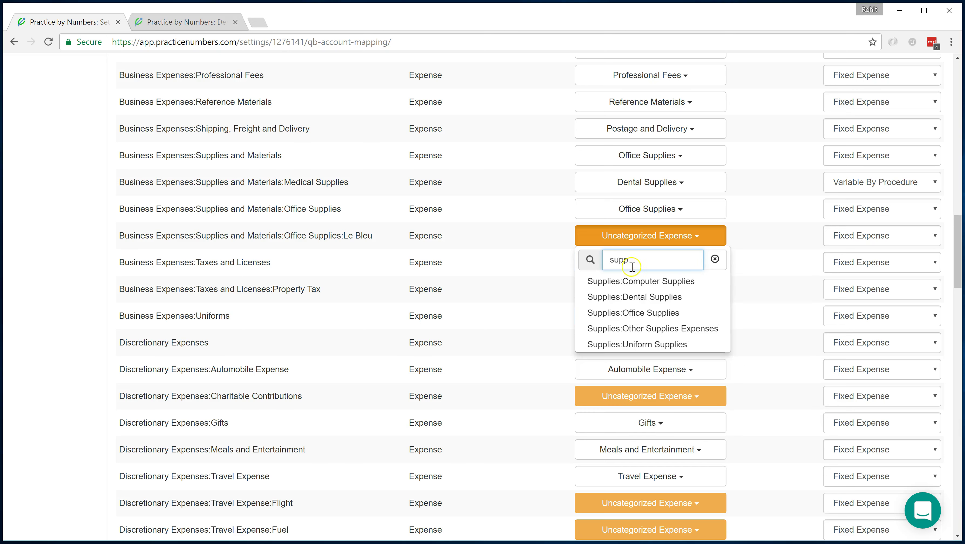
left_click(626, 309)
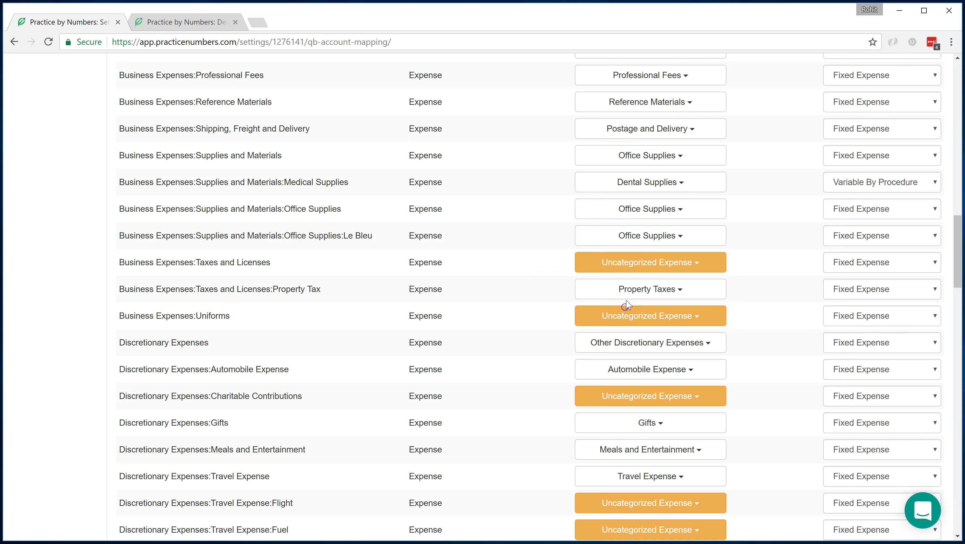
Step: Map Business Expenses:Taxes and Licenses to Property Taxes and Business Expenses:Uniforms to Uniform Supplies, searching for "tax" and "uni"
scroll(433, 290, "down", 3)
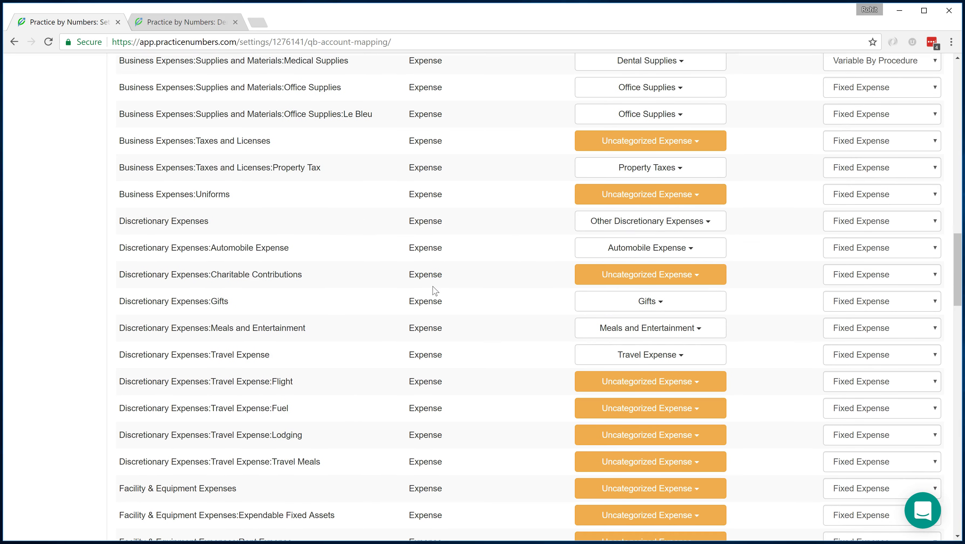
left_click(589, 142)
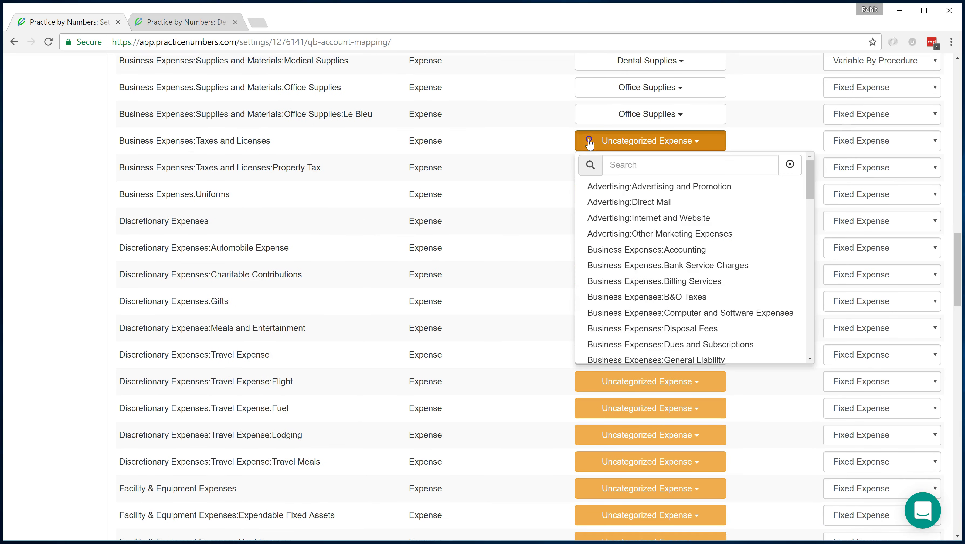
left_click(622, 163)
type("tax")
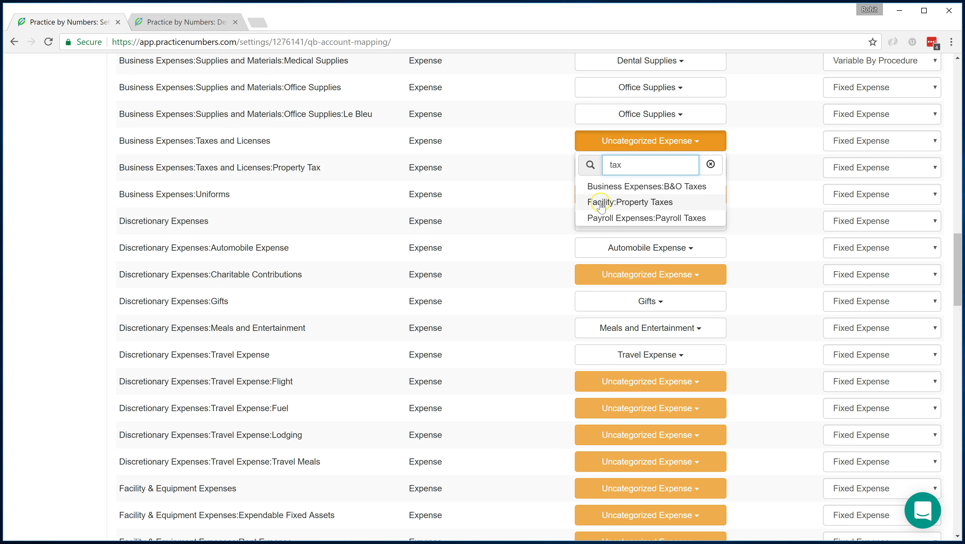
left_click(620, 202)
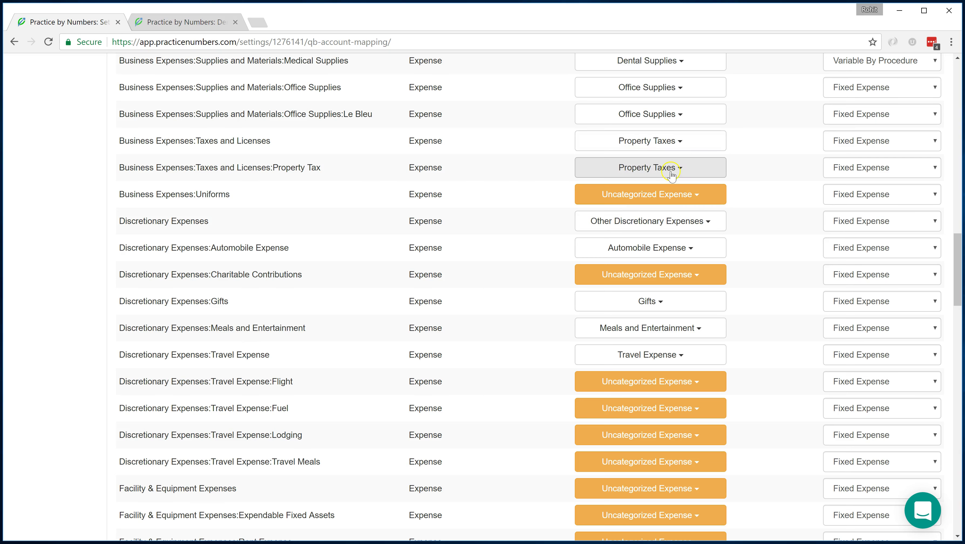
left_click(614, 200)
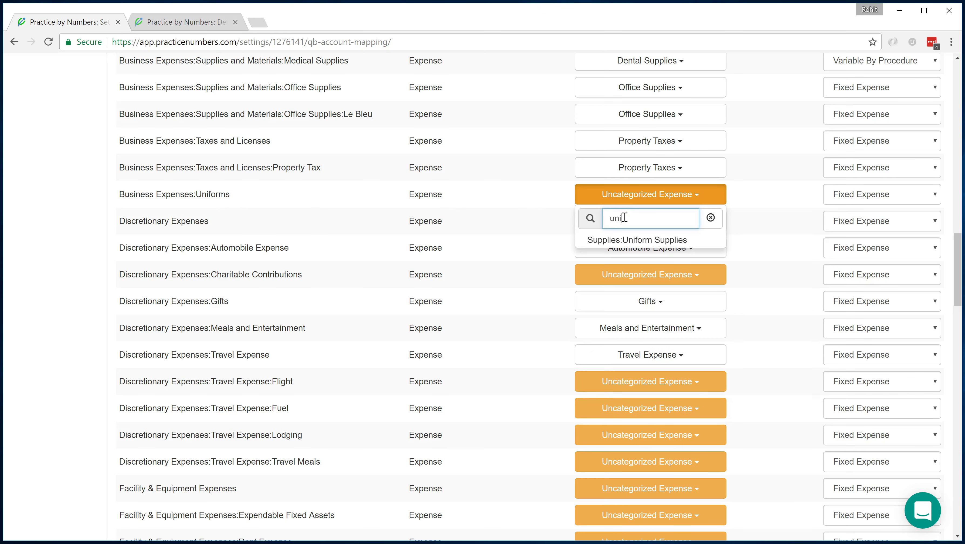
left_click(593, 241)
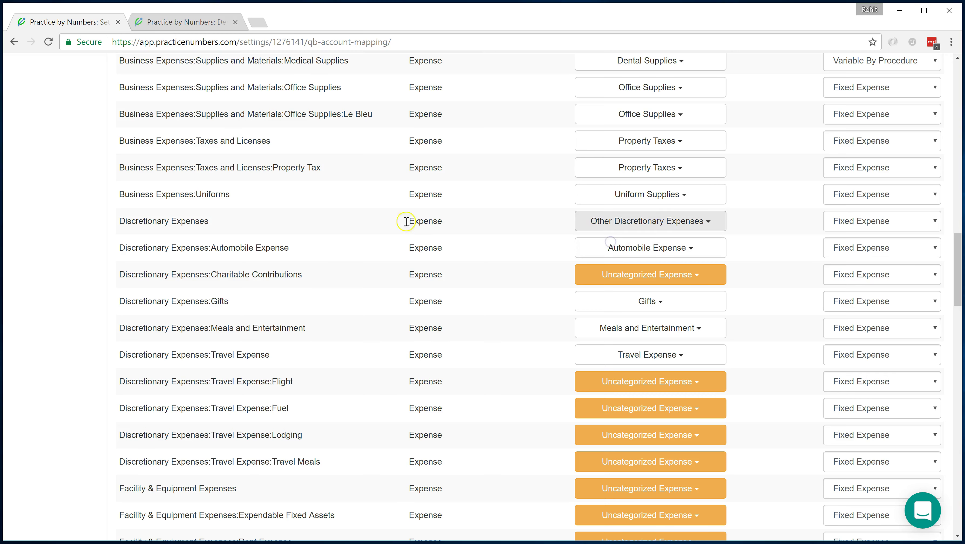
Step: Map the Facebook and Google accounts under Marketing Expenses:Advertising and Promotion to Advertising and Promotion
scroll(370, 223, "down", 2)
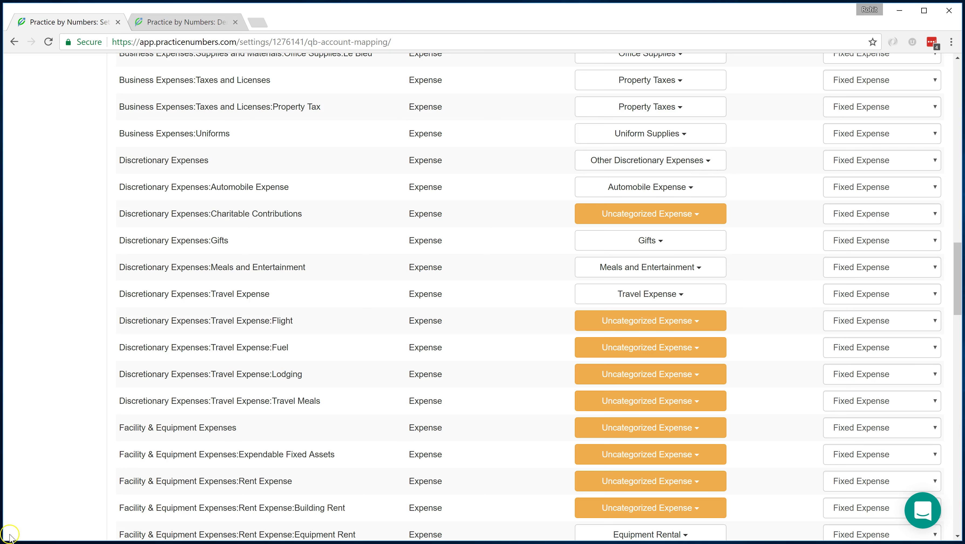
scroll(168, 200, "down", 10)
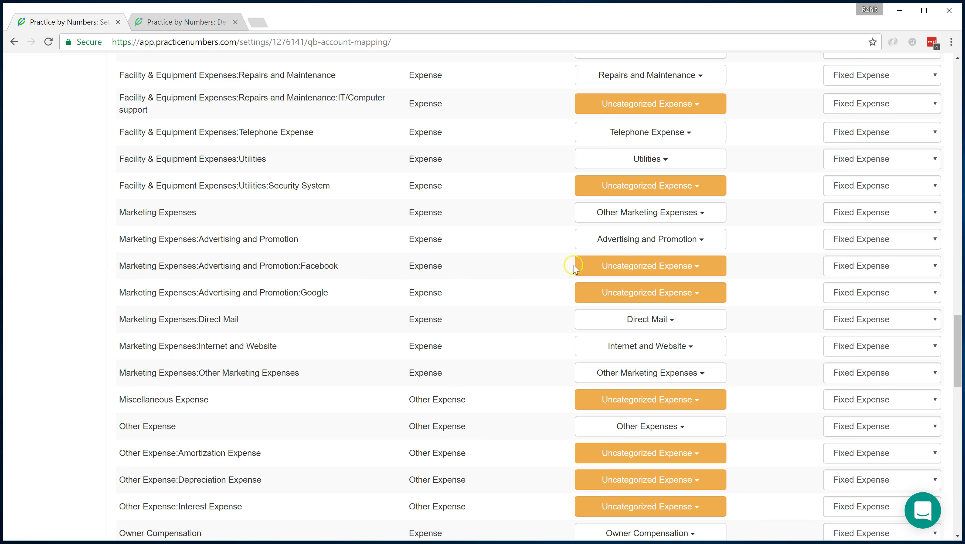
left_click(602, 271)
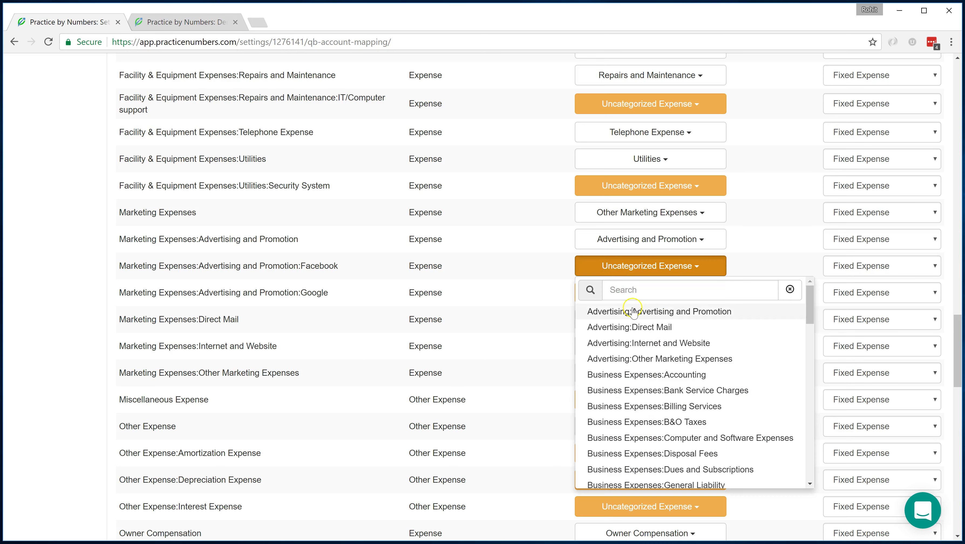
left_click(633, 307)
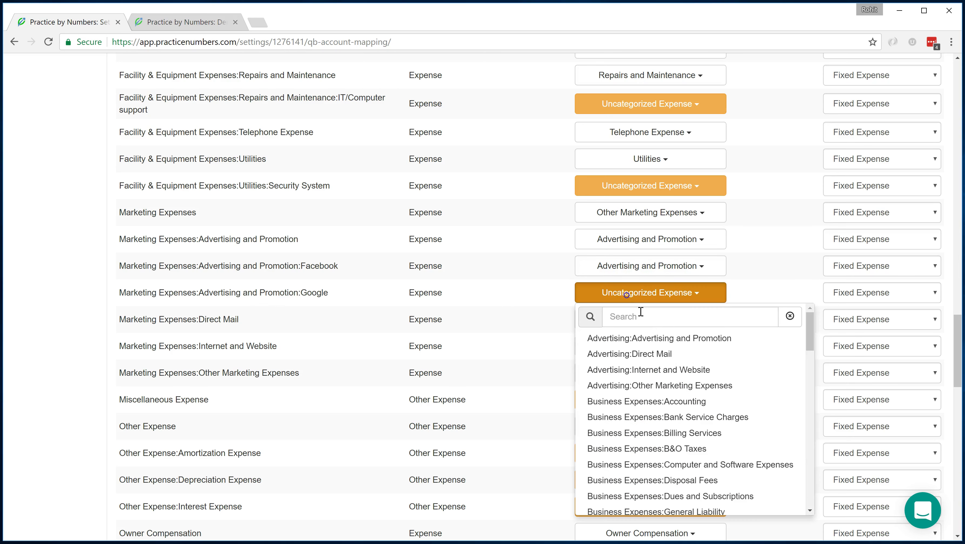
left_click(642, 338)
Step: Map Other Expense:Amortization Expense to Other Owner Expenses
scroll(109, 312, "down", 2)
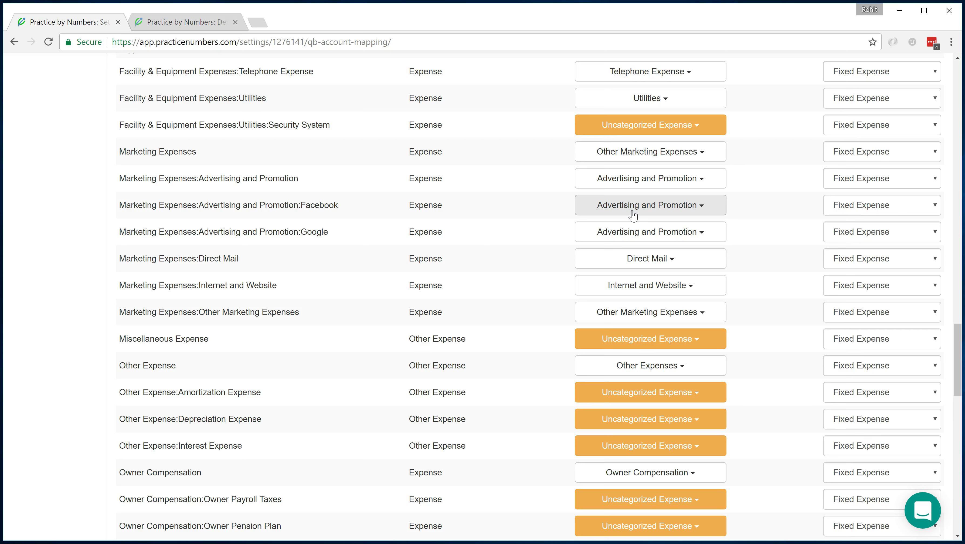
left_click(428, 376)
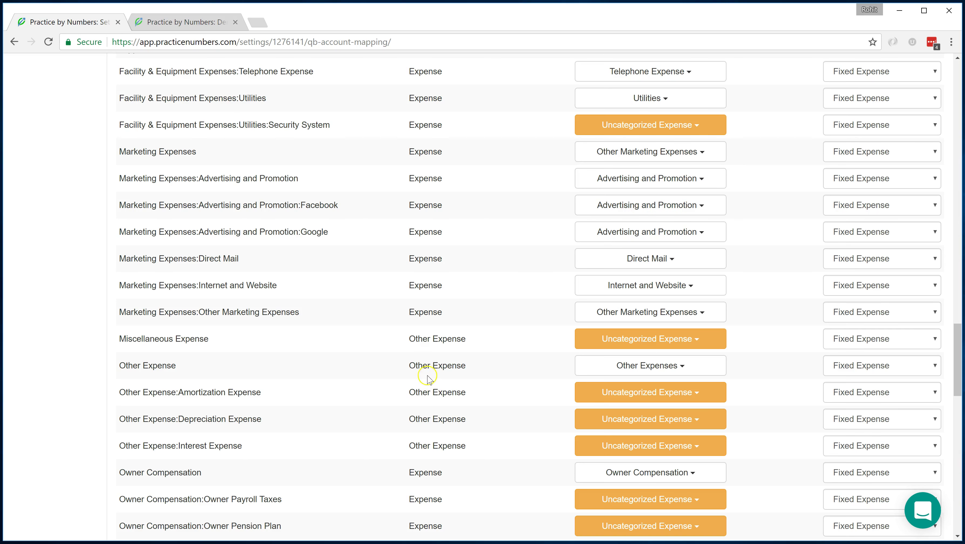
scroll(429, 378, "down", 5)
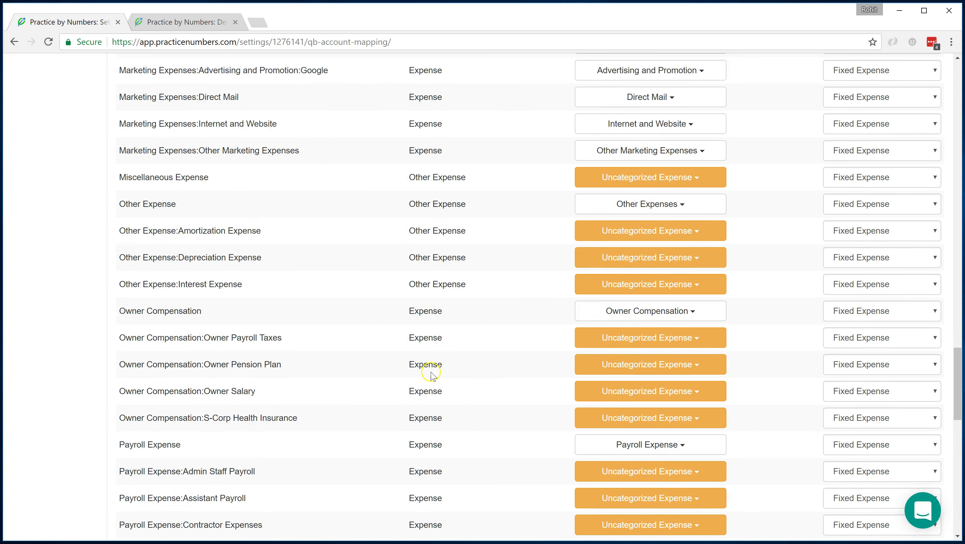
left_click(191, 257)
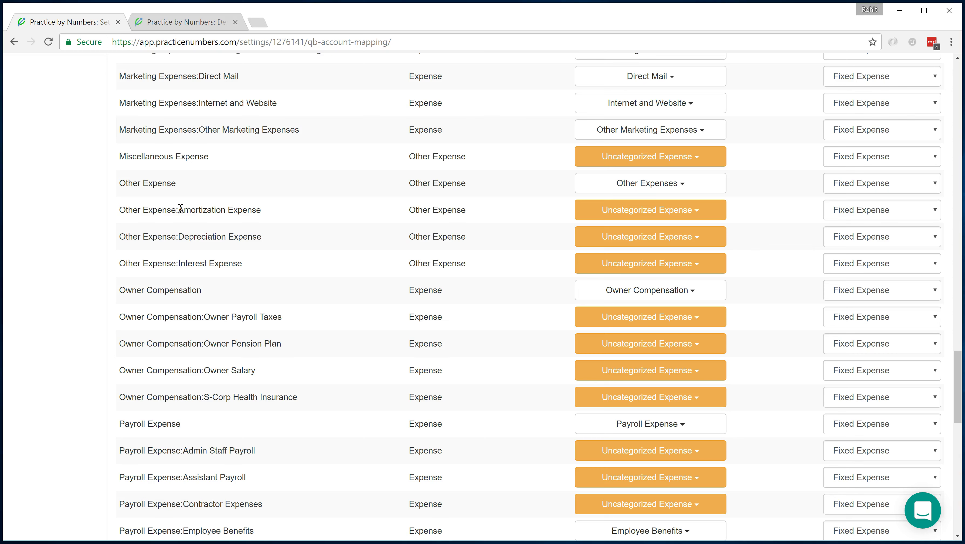
left_click(626, 216)
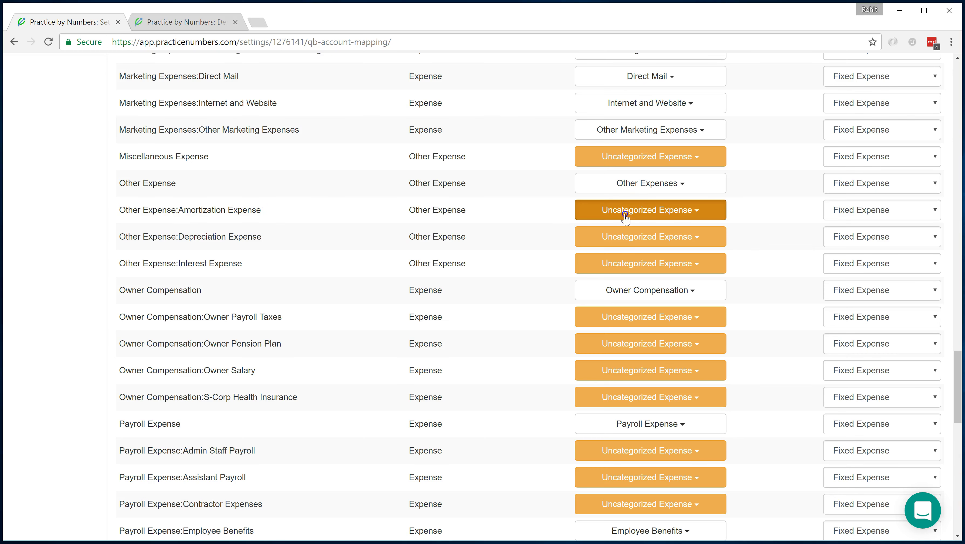
left_click_drag(810, 238, 806, 438)
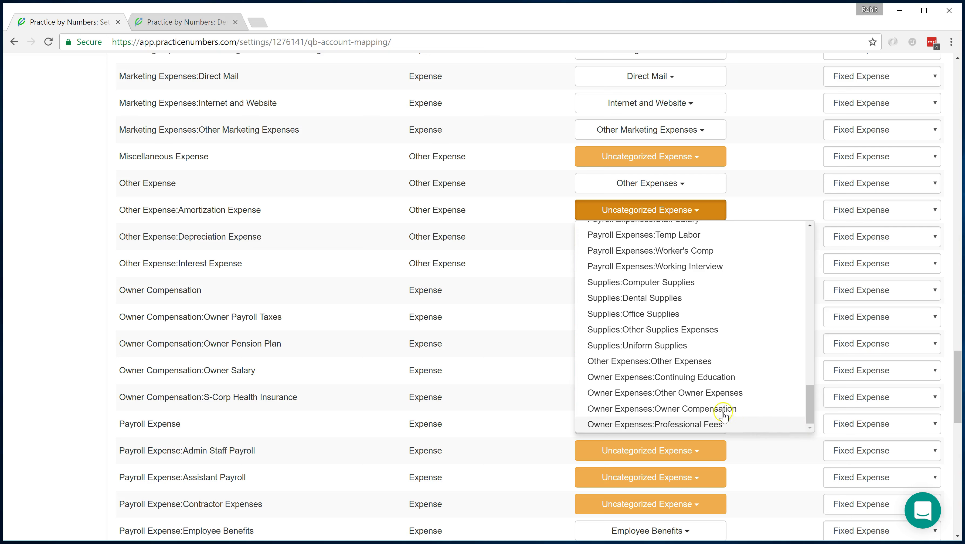
left_click(695, 394)
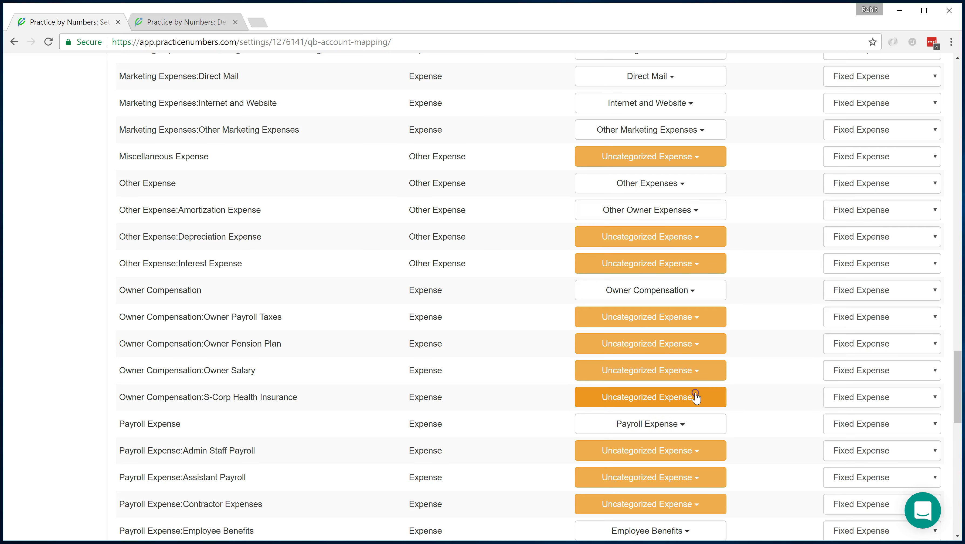
Step: Map Other Expense:Depreciation Expense and Other Expense:Interest Expense to Other Owner Expenses
left_click(600, 243)
left_click_drag(811, 272, 782, 457)
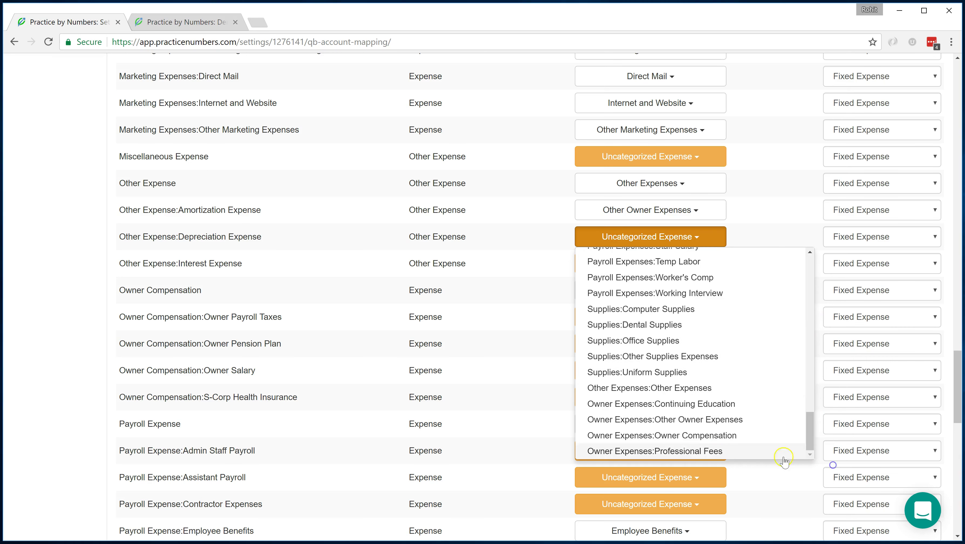
left_click(666, 421)
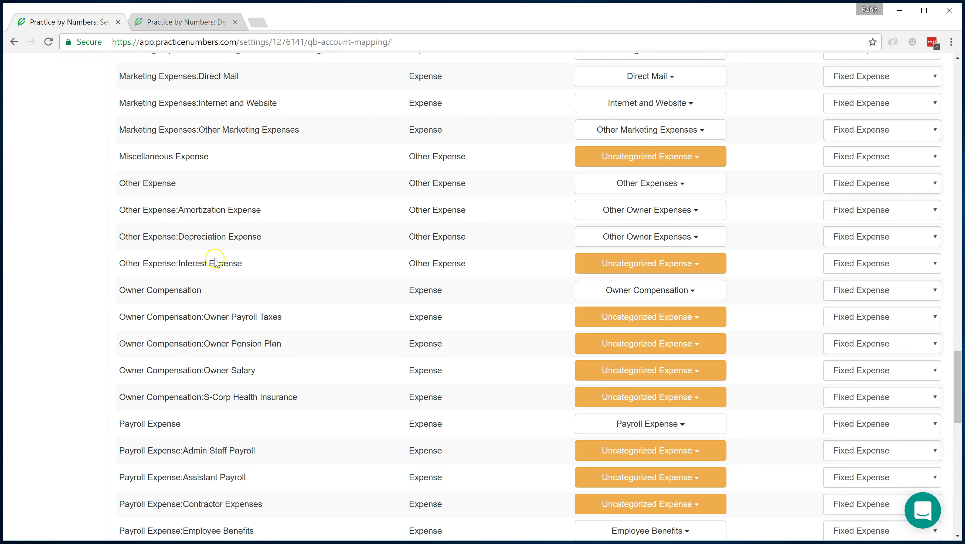
left_click(583, 262)
left_click_drag(810, 302, 817, 479)
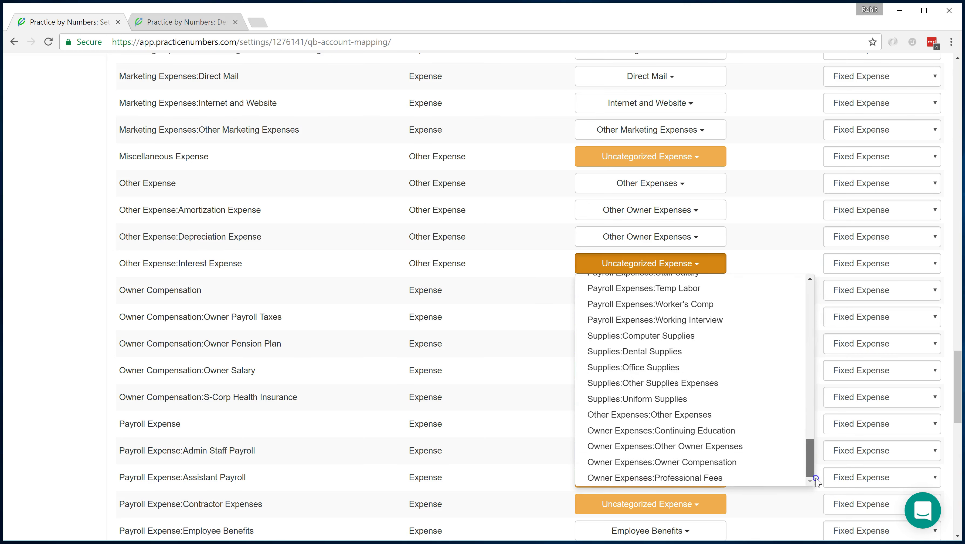
left_click(685, 446)
Step: Map the Owner Payroll Taxes and Owner Pension Plan accounts to the Owner Compensation type
scroll(414, 370, "down", 2)
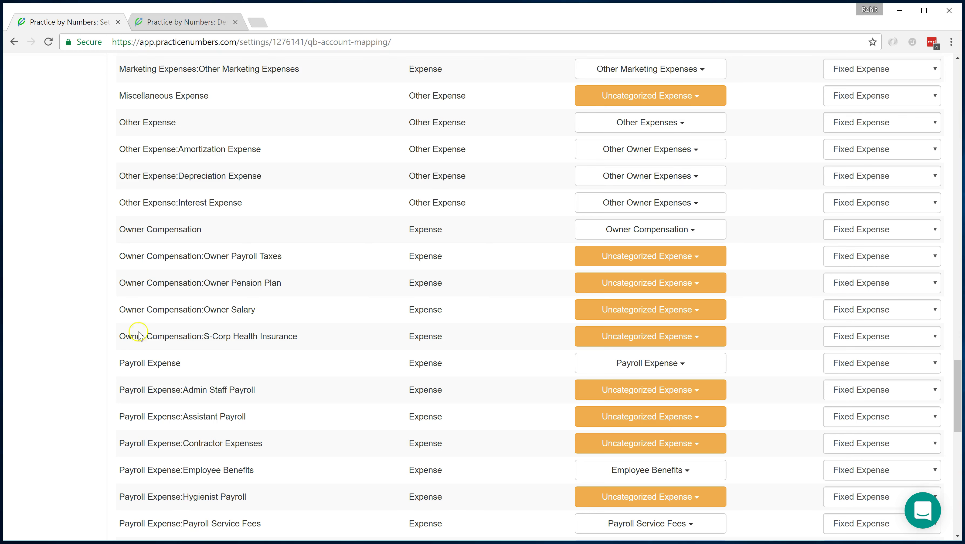
left_click(614, 257)
left_click_drag(810, 294, 799, 449)
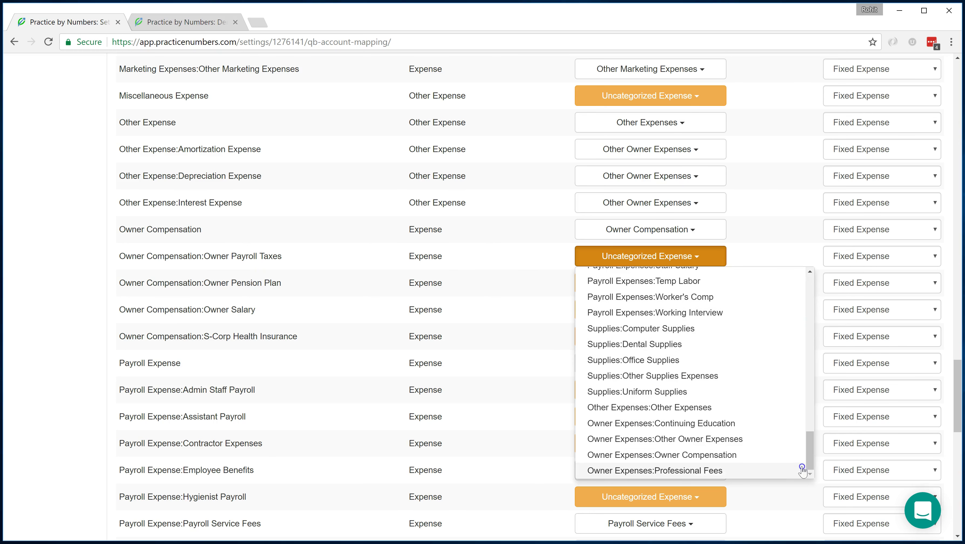
left_click(681, 454)
left_click(649, 284)
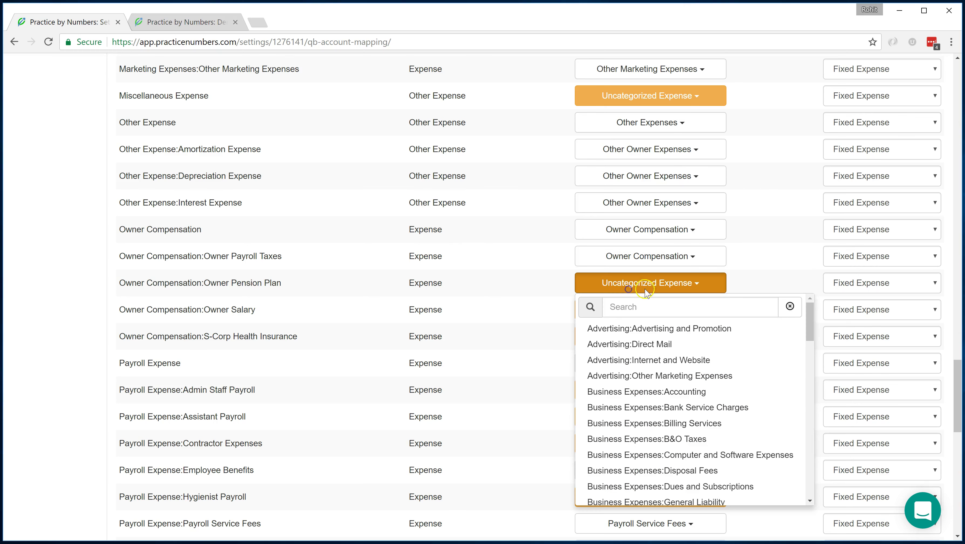
left_click_drag(812, 325, 809, 483)
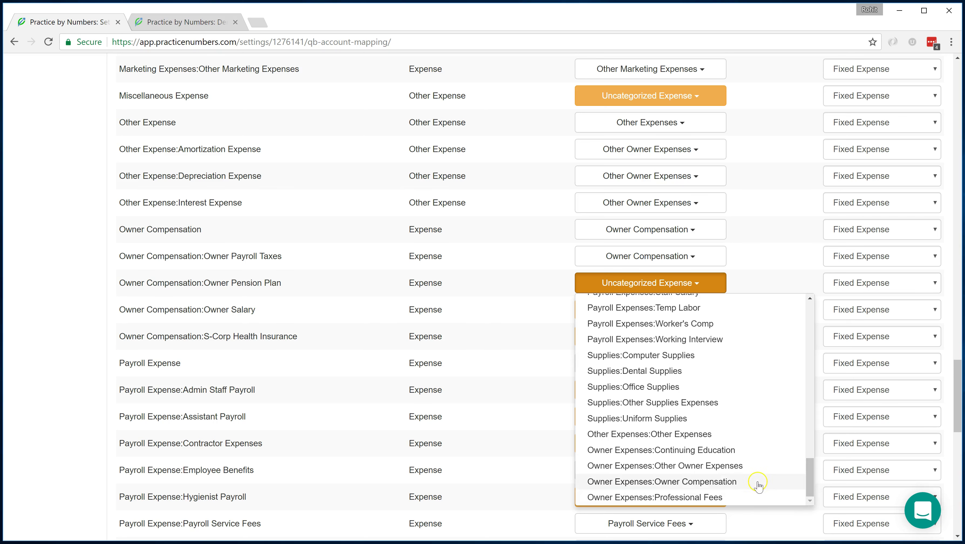
left_click(714, 484)
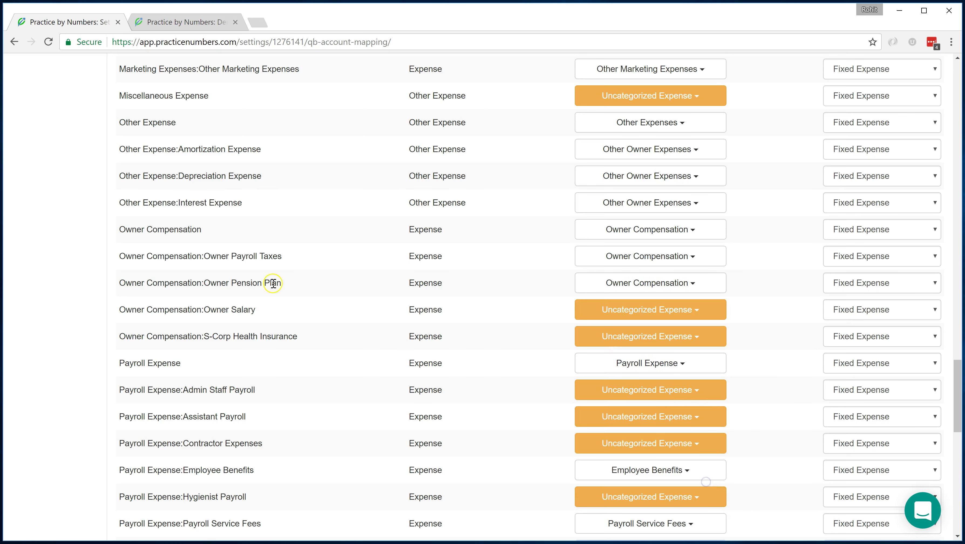
Step: Map Owner Compensation:Owner Salary to the Owner Compensation type
left_click(681, 317)
scroll(801, 447, "down", 15)
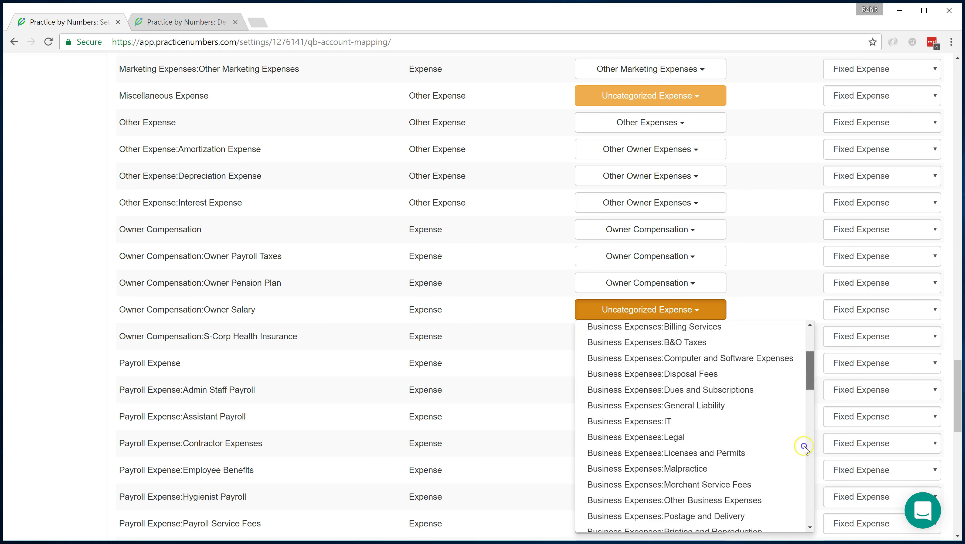
left_click(699, 508)
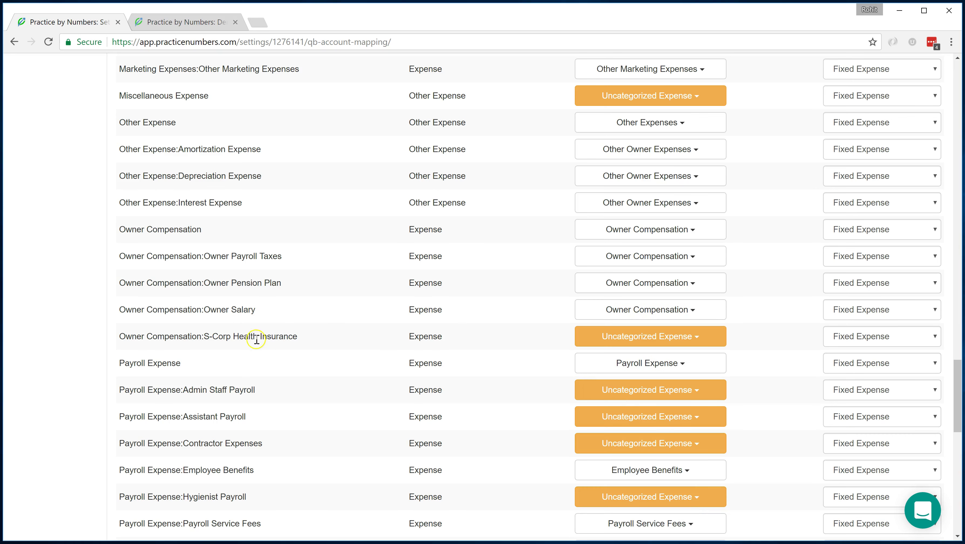
Step: Search the mapped types for "bene" and map Owner Compensation:S-Corp Health Insurance to Employee Benefits
left_click(651, 336)
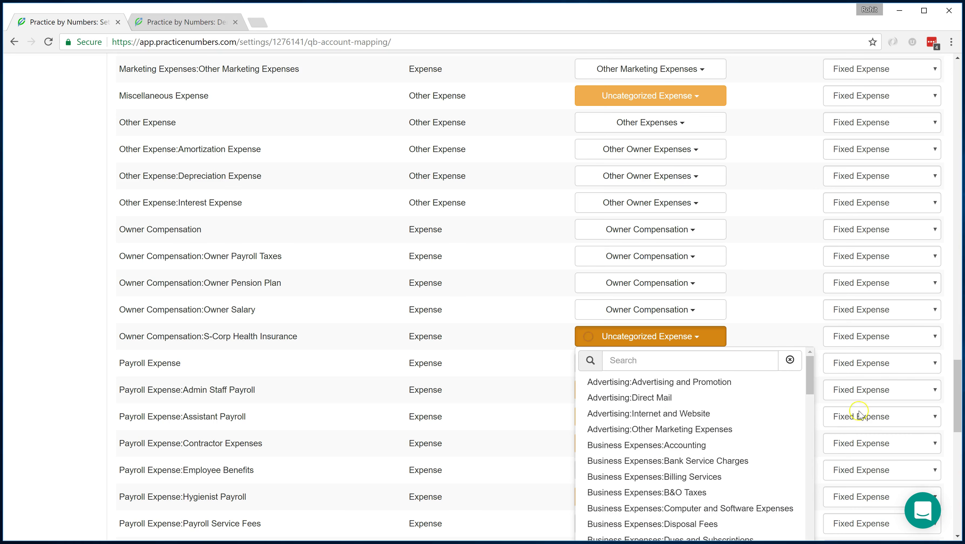
left_click_drag(810, 375, 809, 516)
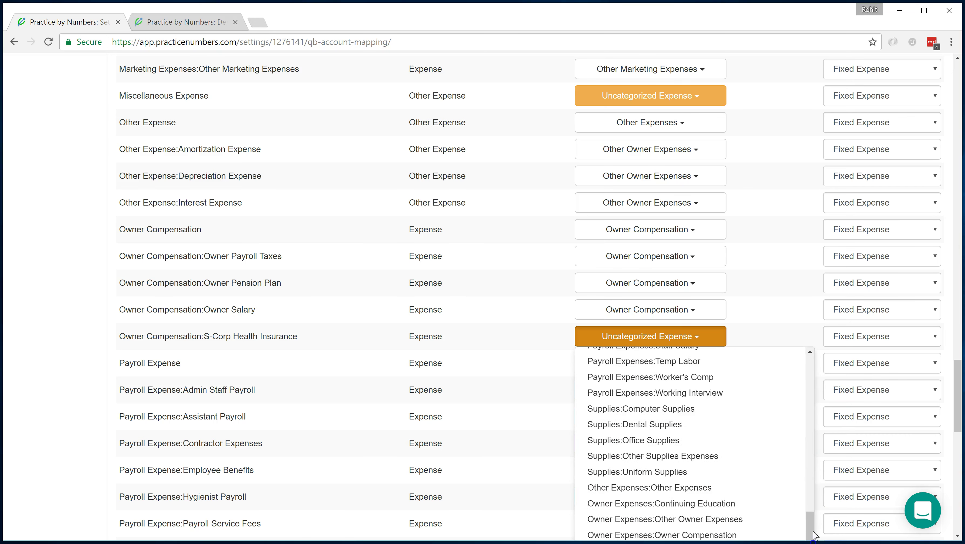
scroll(810, 495, "down", 3)
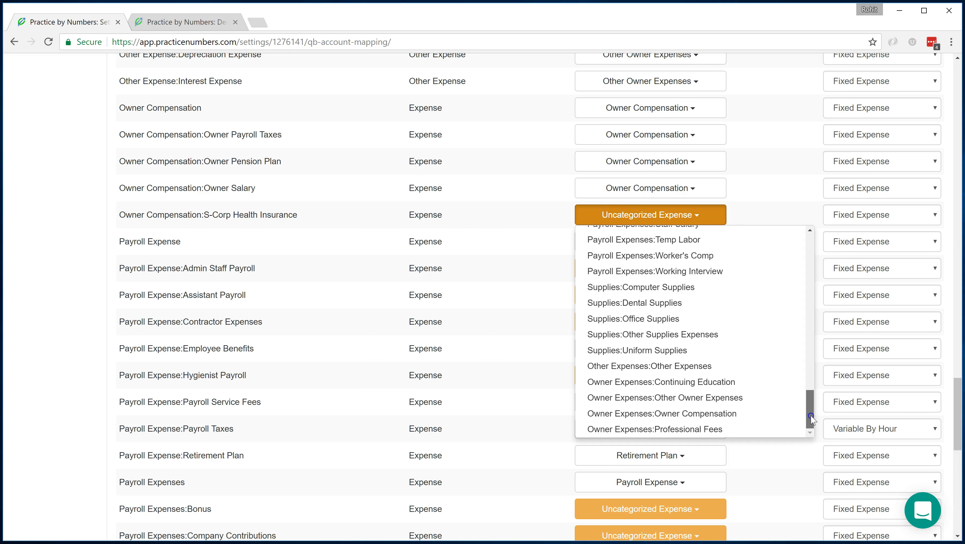
left_click_drag(812, 418, 810, 237)
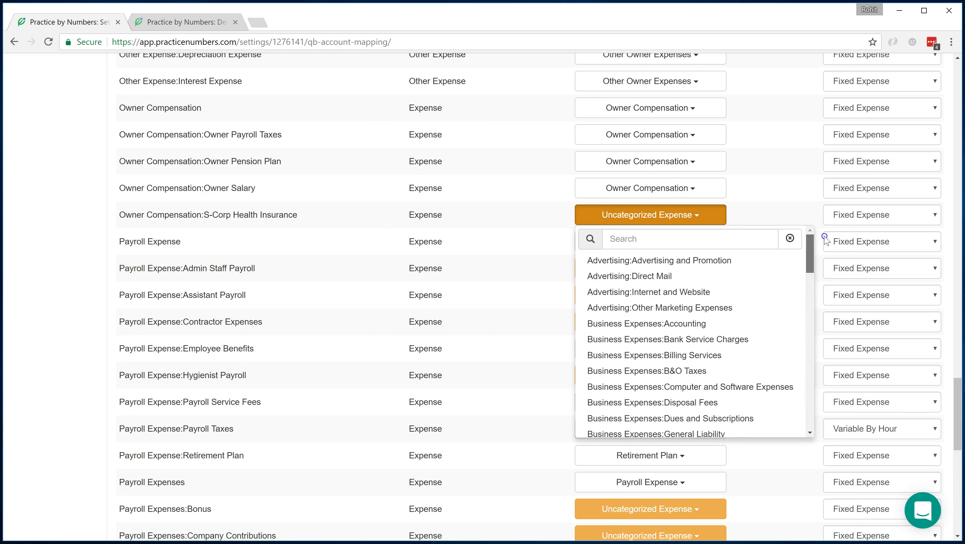
left_click(661, 239)
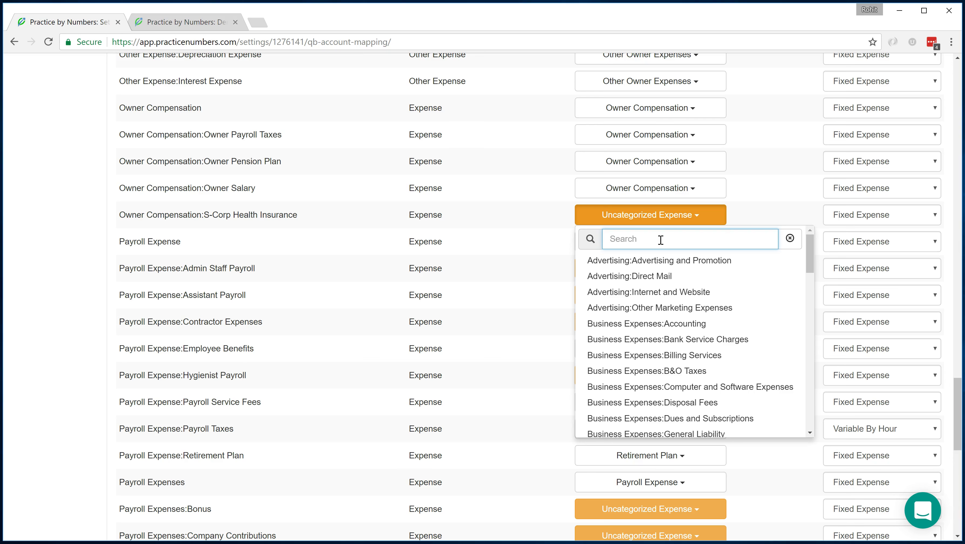
type("bene")
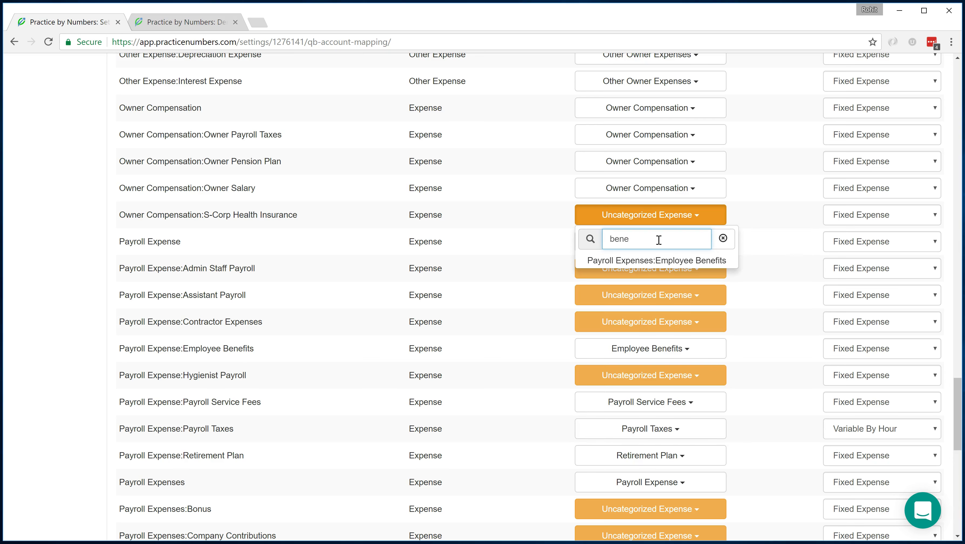
left_click(671, 260)
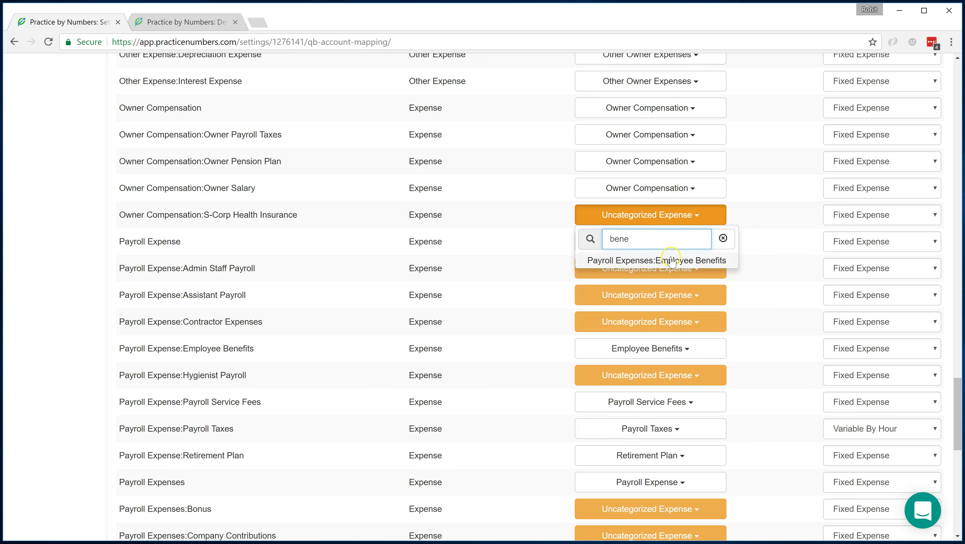
left_click(680, 261)
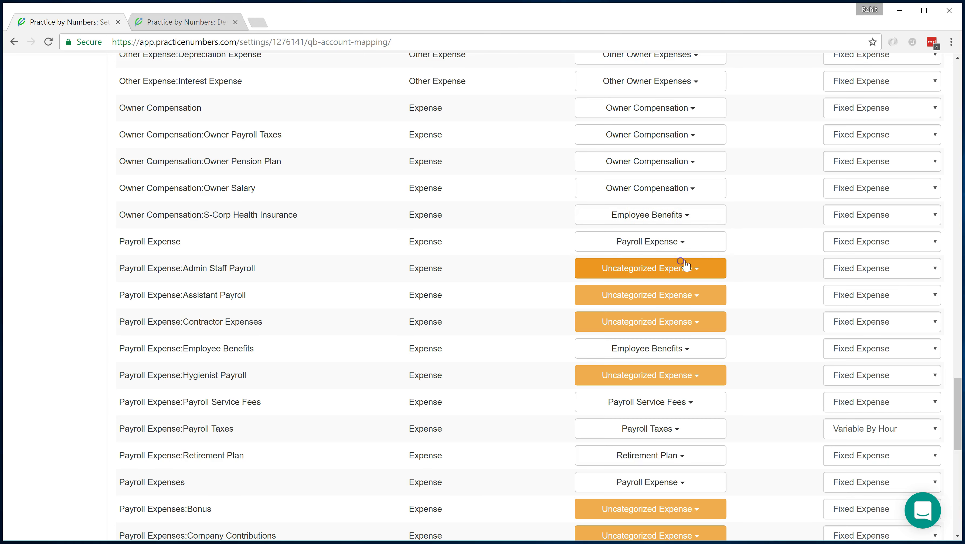
Step: Review the mapped types and expense types of the owner compensation and payroll expense accounts
left_click(242, 326)
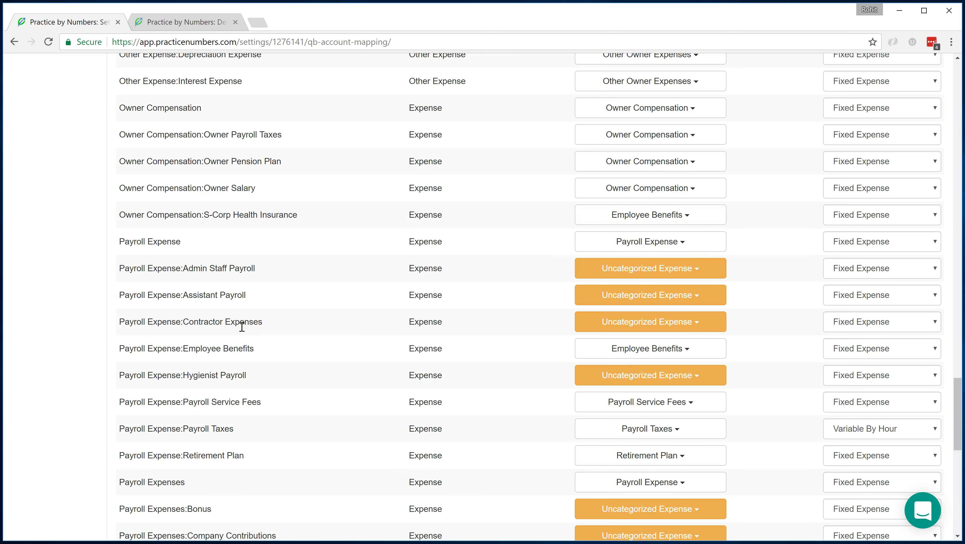
scroll(248, 320, "down", 1)
scroll(360, 274, "up", 2)
left_click(297, 269)
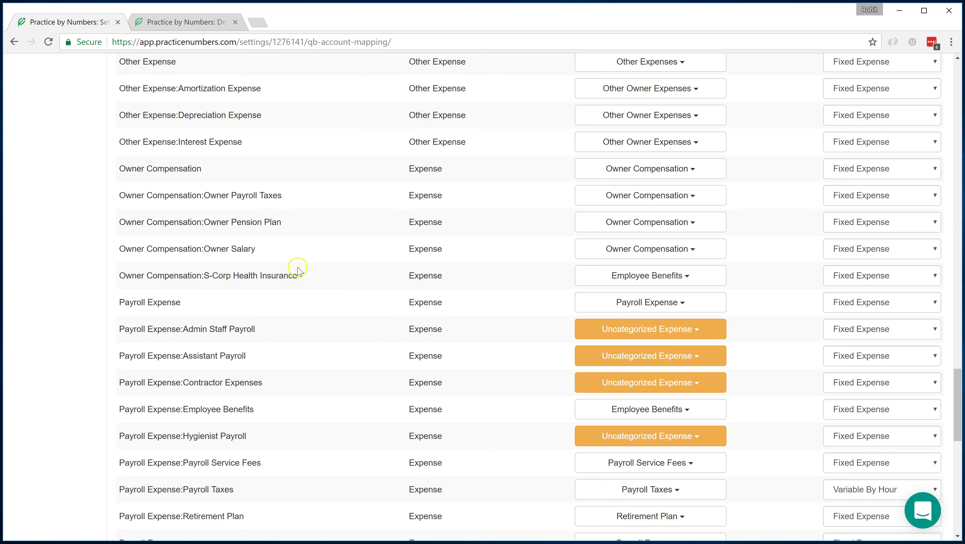
scroll(298, 269, "up", 2)
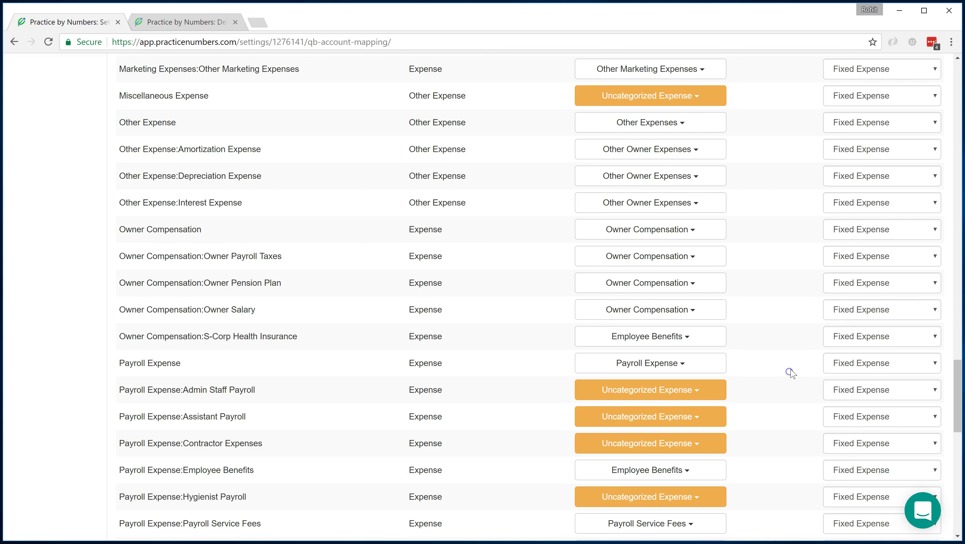
scroll(795, 370, "down", 2)
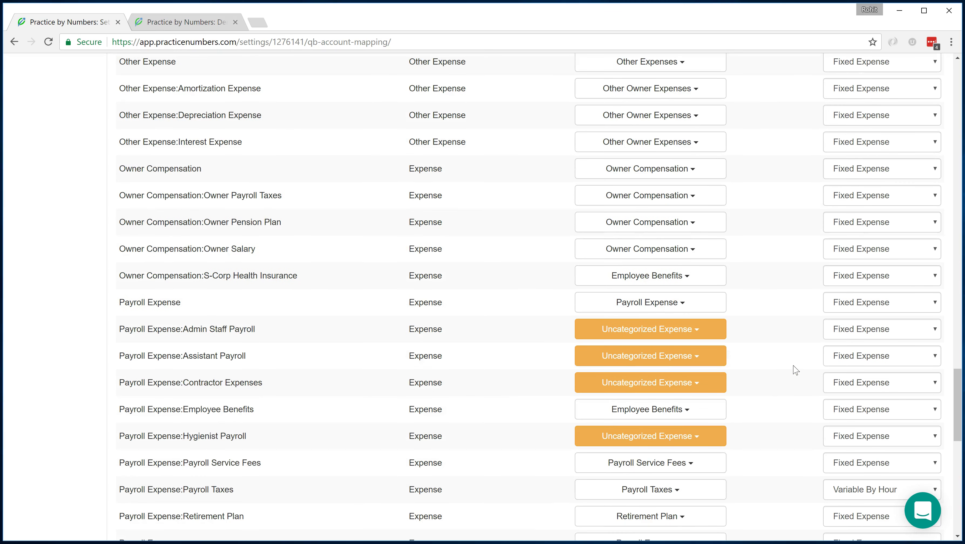
scroll(795, 369, "down", 4)
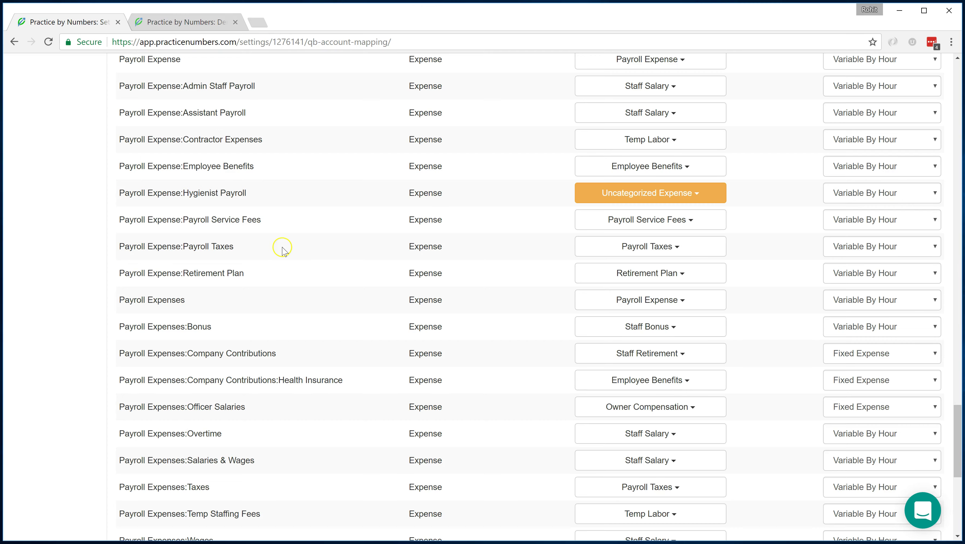
scroll(282, 252, "up", 1)
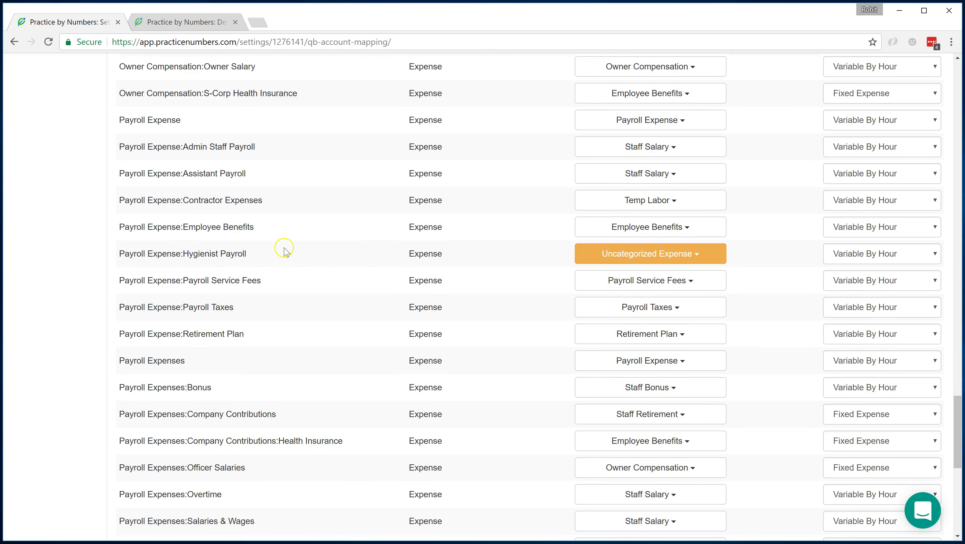
Step: Review the mapped types of the Owner Compensation accounts and the Payroll Expense staff payroll accounts
scroll(290, 251, "up", 1)
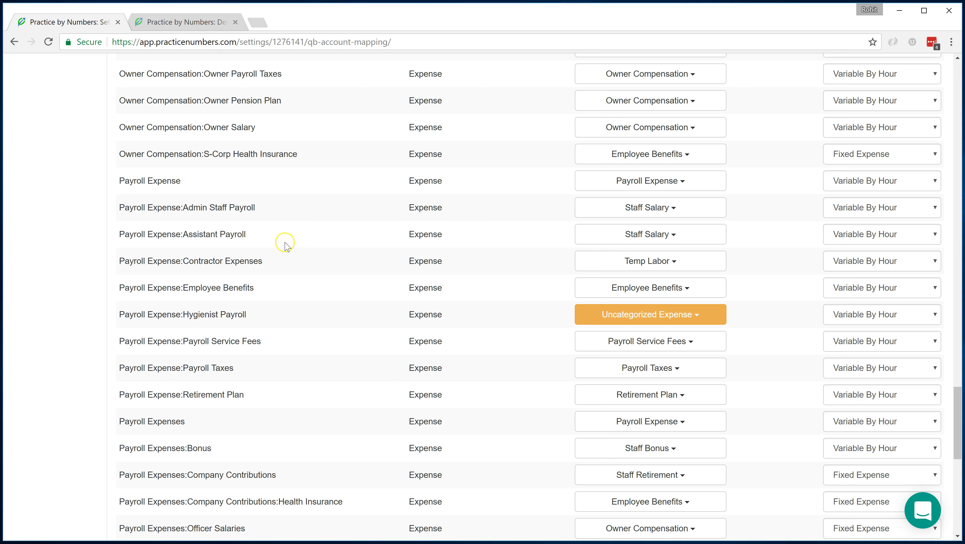
left_click(250, 130)
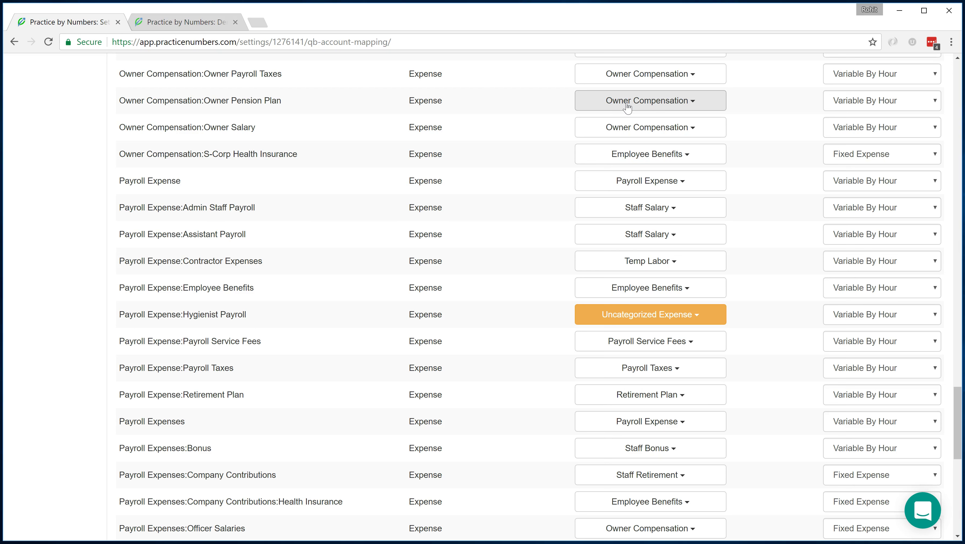
left_click(546, 220)
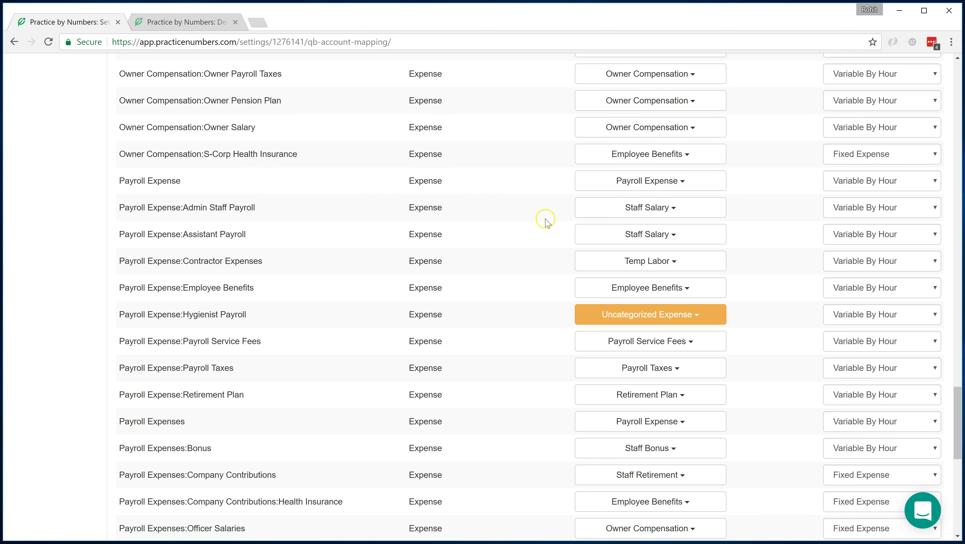
scroll(545, 220, "down", 2)
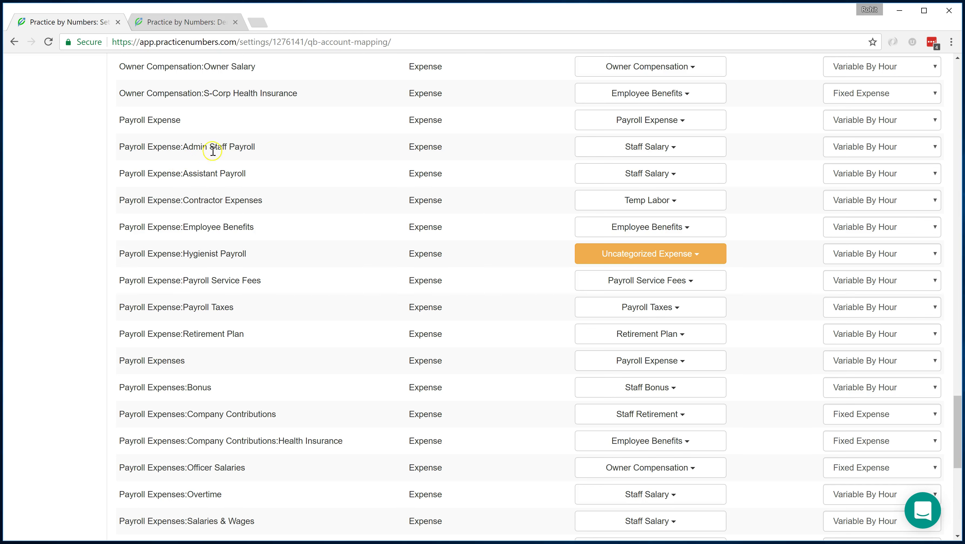
left_click_drag(219, 147, 261, 145)
left_click(187, 172)
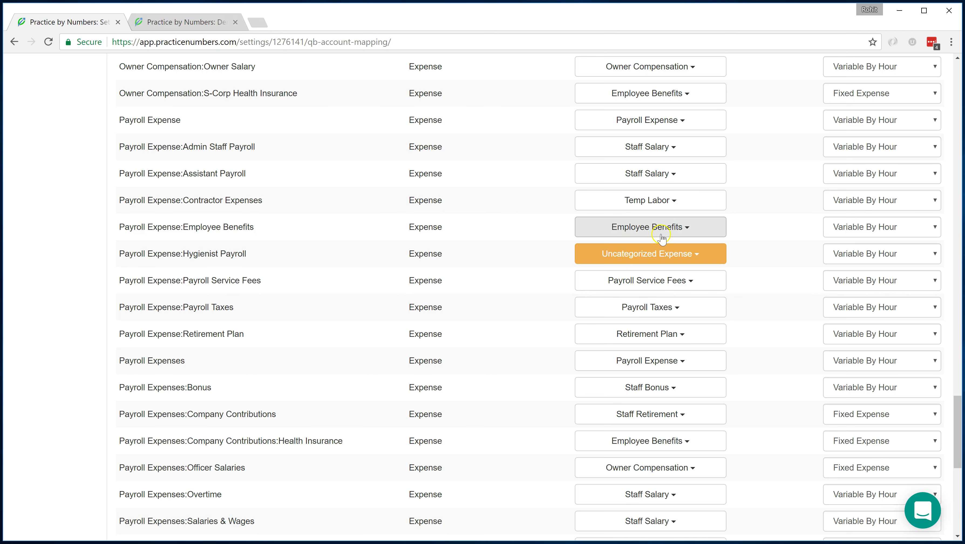
Step: Examine the mapped types and expense types of the Payroll Expenses sub-accounts, particularly Company Contributions:Health Insurance
scroll(663, 237, "down", 2)
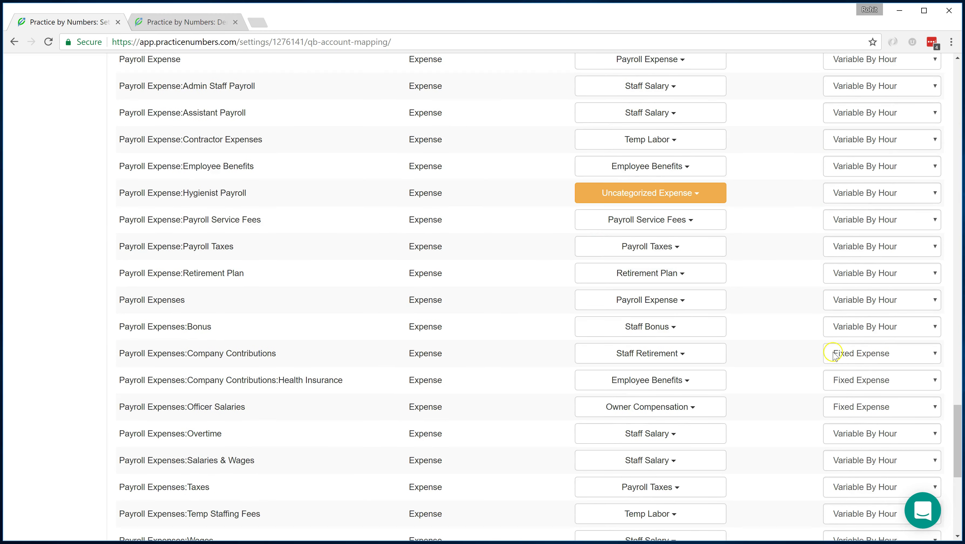
scroll(831, 356, "down", 2)
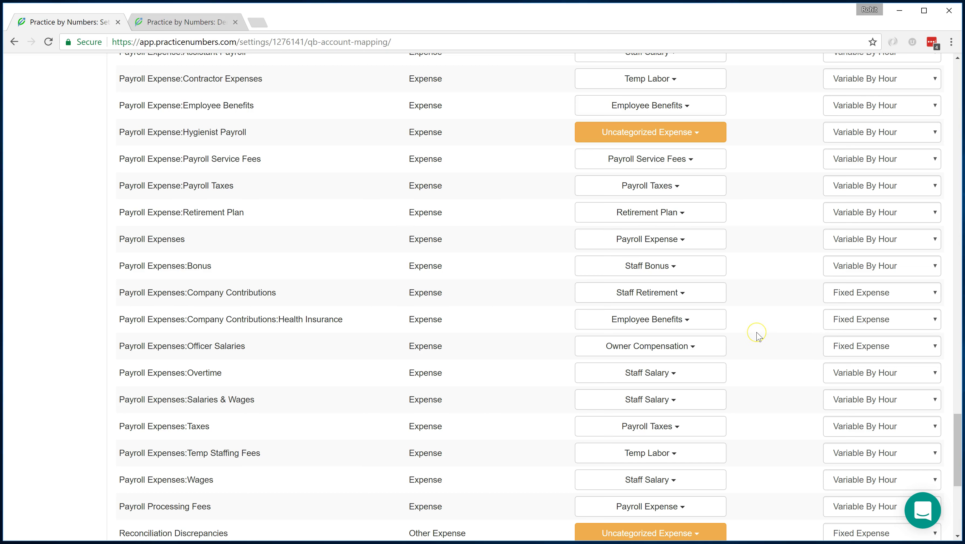
left_click(288, 312)
left_click(282, 310)
left_click_drag(249, 320, 510, 326)
left_click(510, 326)
scroll(525, 317, "down", 5)
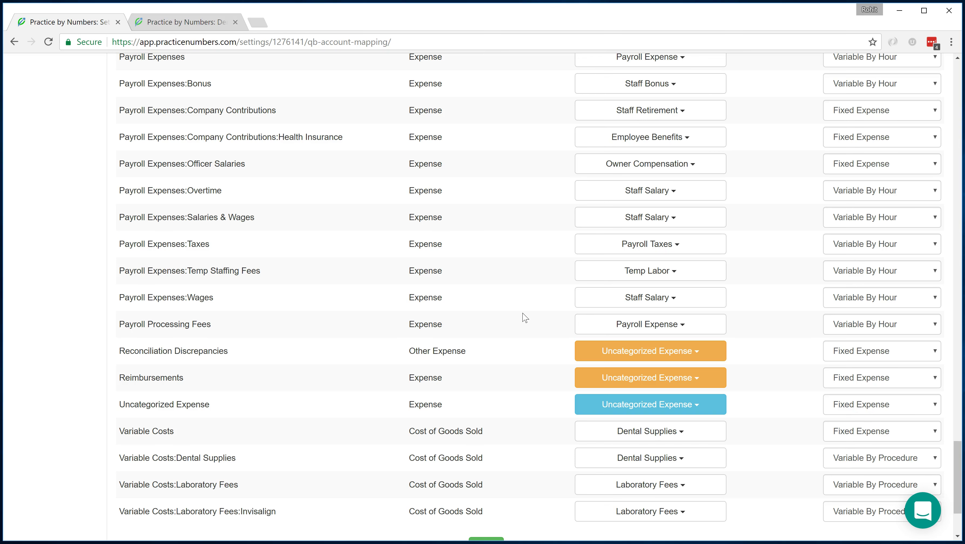
Step: Save the QuickBooks account mapping and confirm the save
scroll(525, 317, "down", 3)
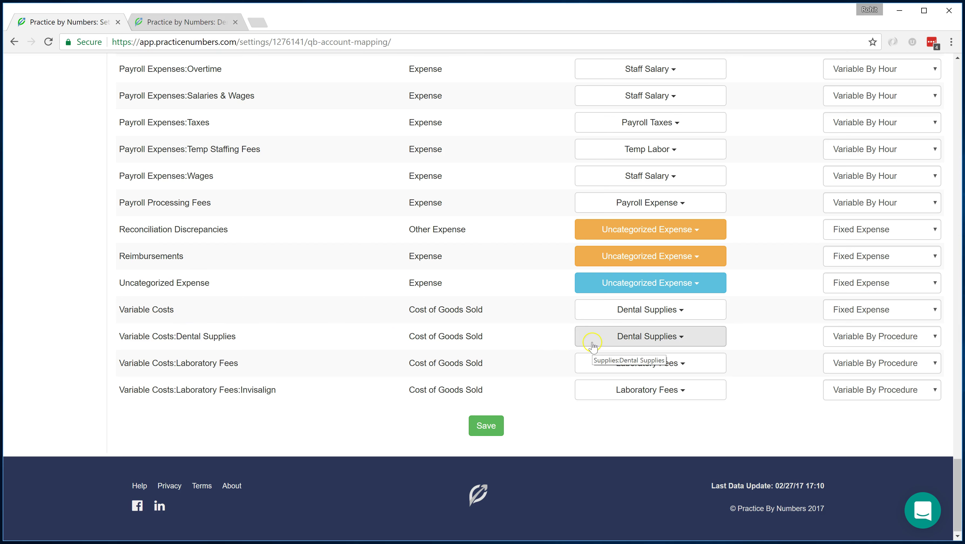
left_click(481, 427)
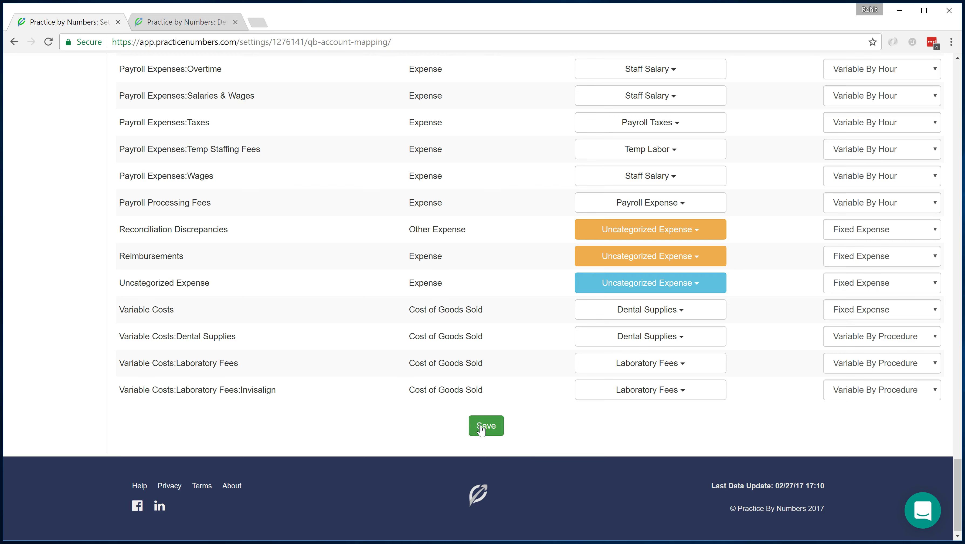
left_click(481, 427)
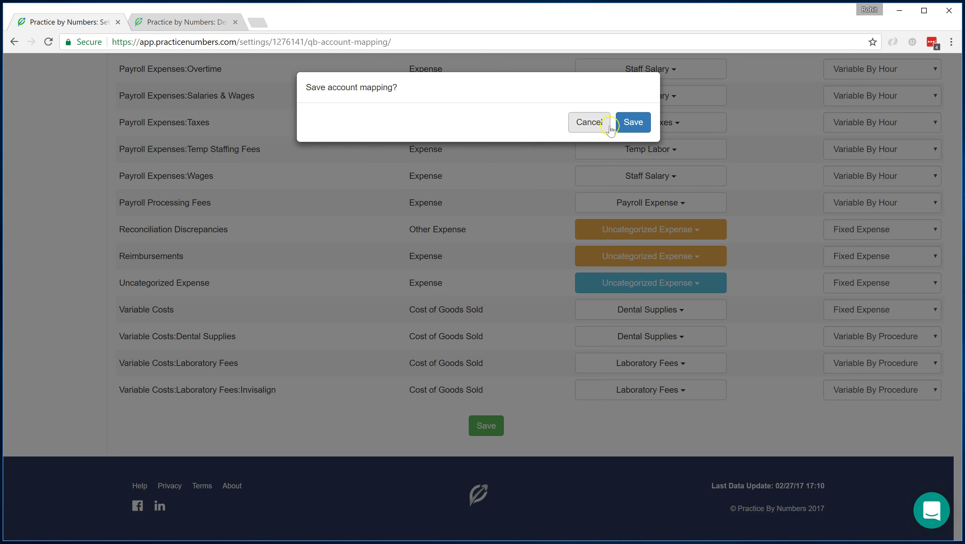
left_click(631, 122)
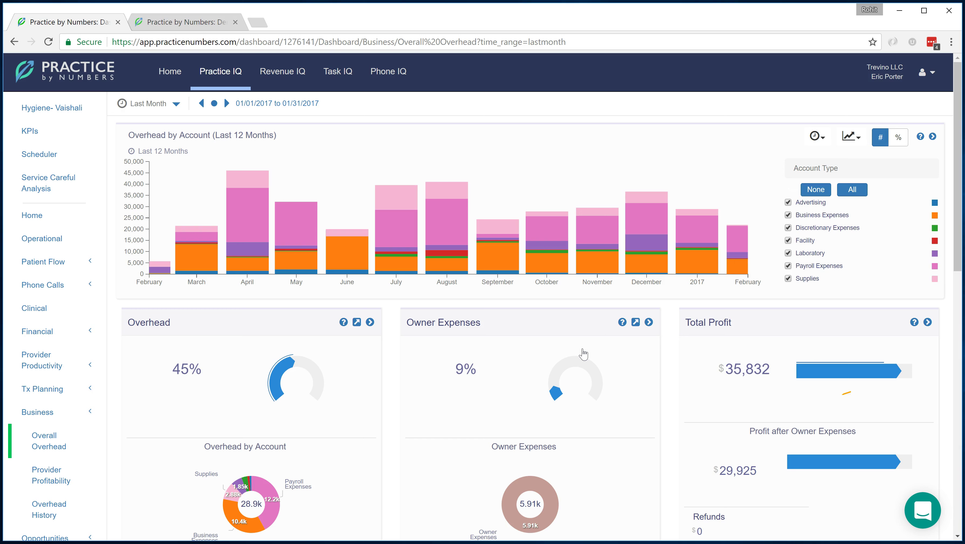
Step: Break the Business Expenses in the Overhead by Account chart down by account and inspect the March 2016 portion for Uncategorized Expense
left_click(214, 268)
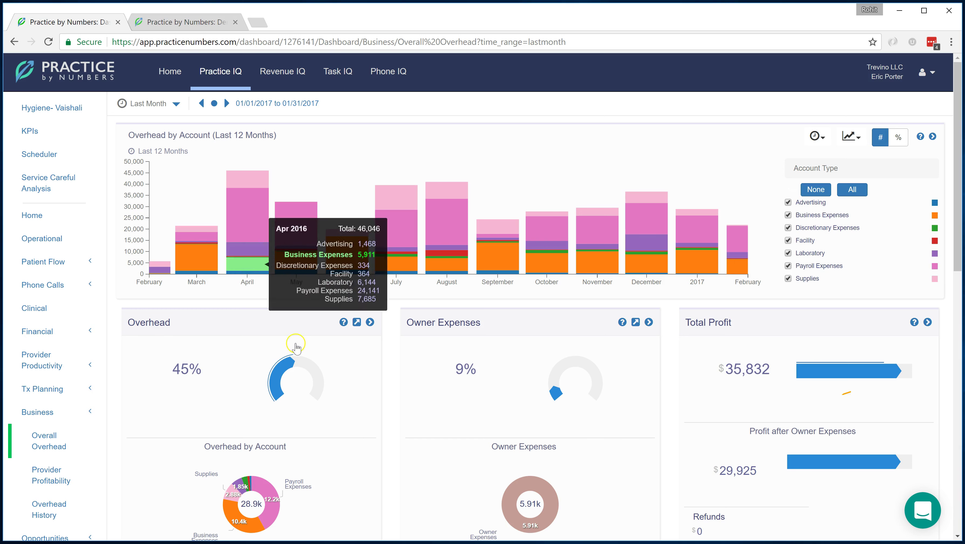
left_click(234, 197)
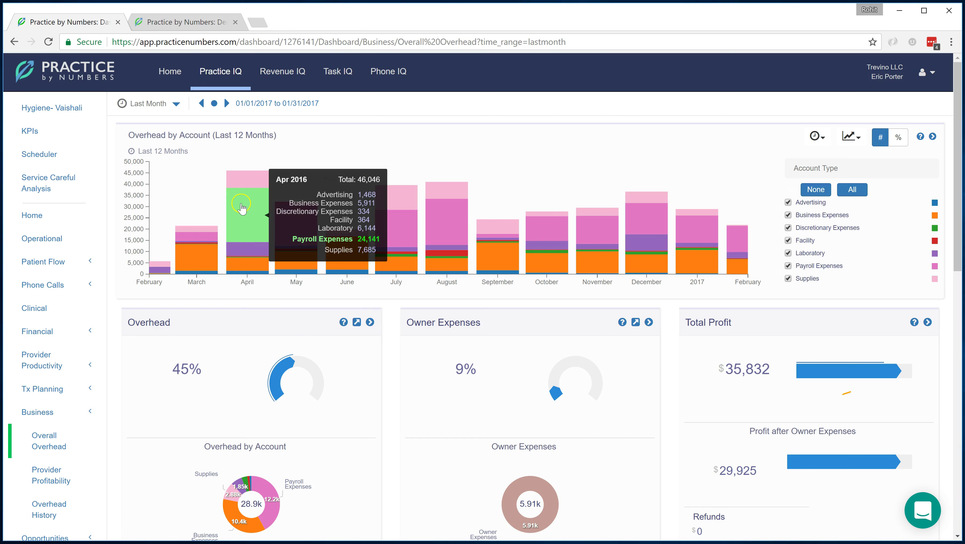
left_click(239, 263)
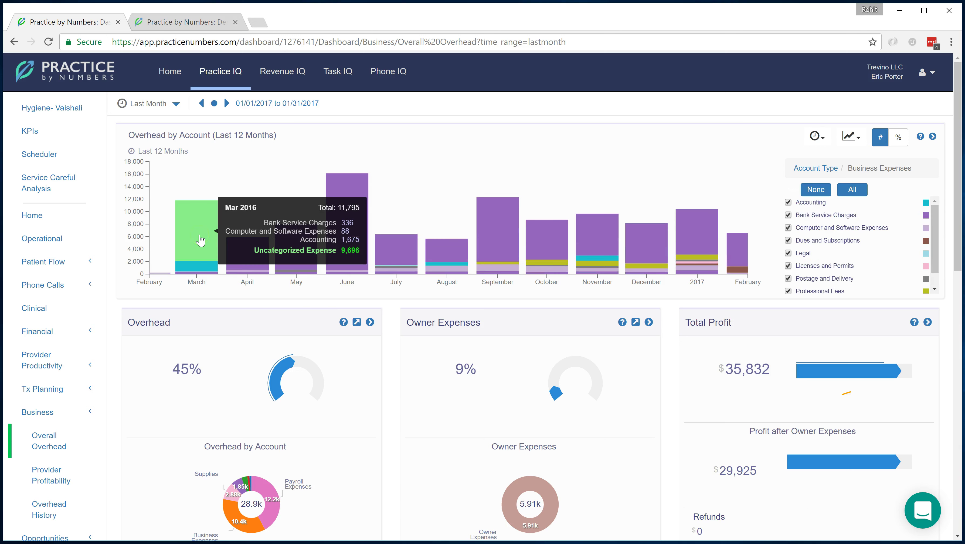
left_click(200, 239)
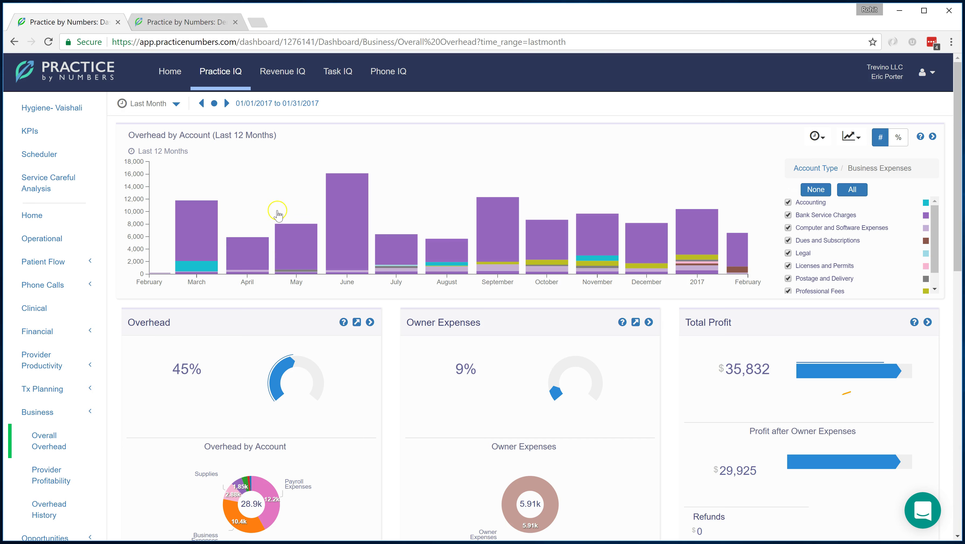
Step: Examine the Overhead and Owner Expenses breakdowns and the Collections figure under Deposit Ratio on the Overall Overhead dashboard
left_click(428, 326)
scroll(291, 398, "down", 2)
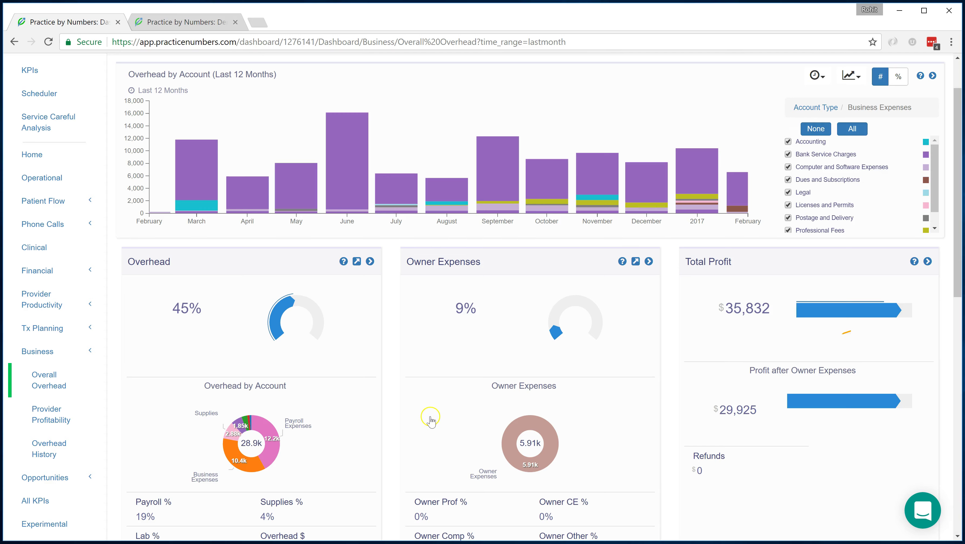
scroll(432, 417, "down", 2)
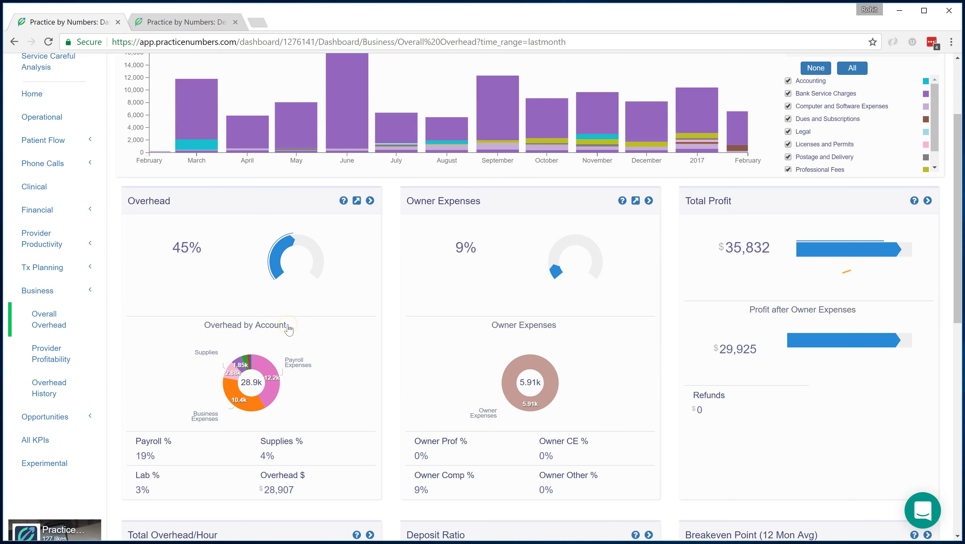
scroll(289, 329, "down", 5)
left_click(407, 491)
mouse_move(419, 493)
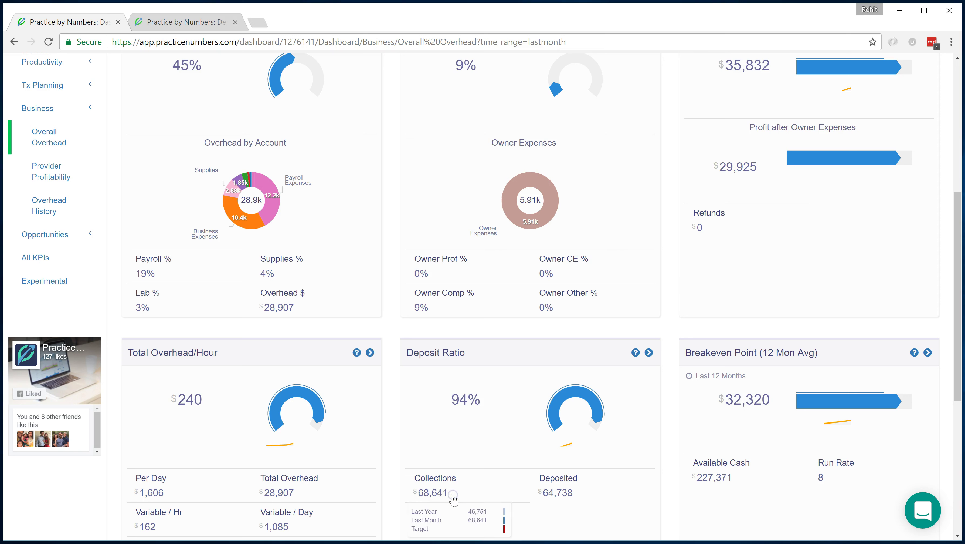